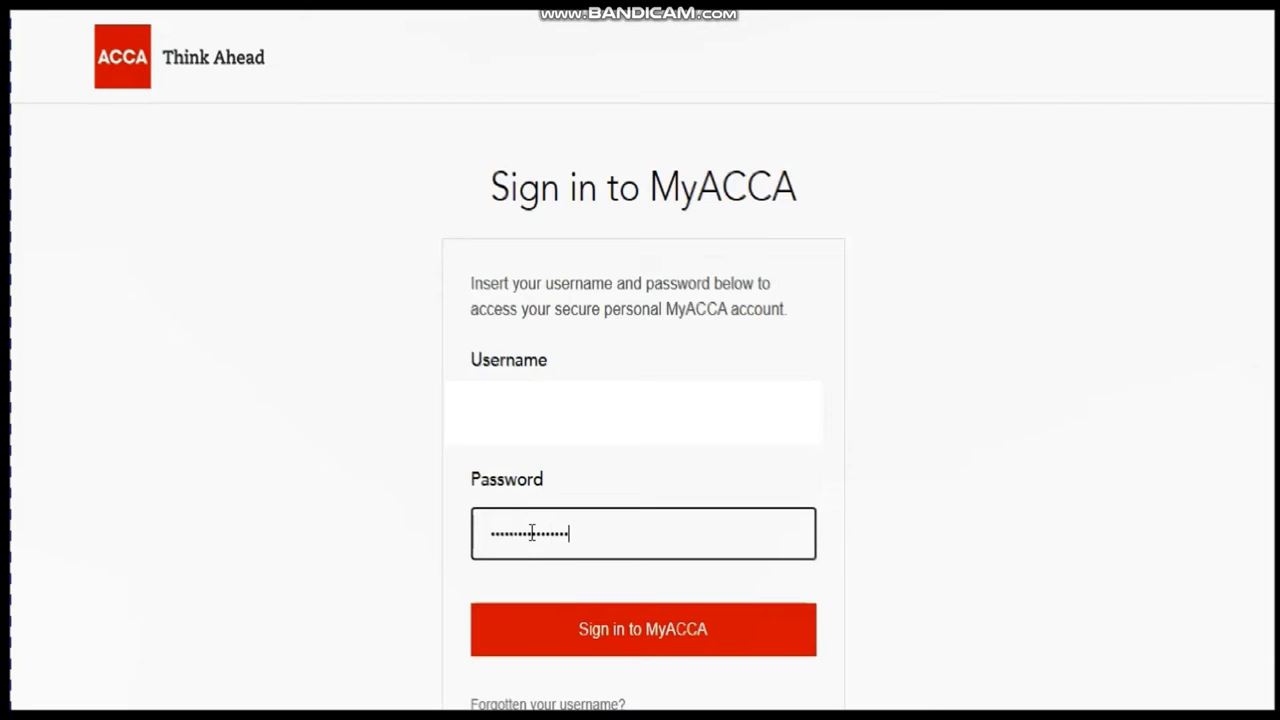
- Sign in to MyACCA and open the exam booking page from the dashboard's common actions
click(623, 634)
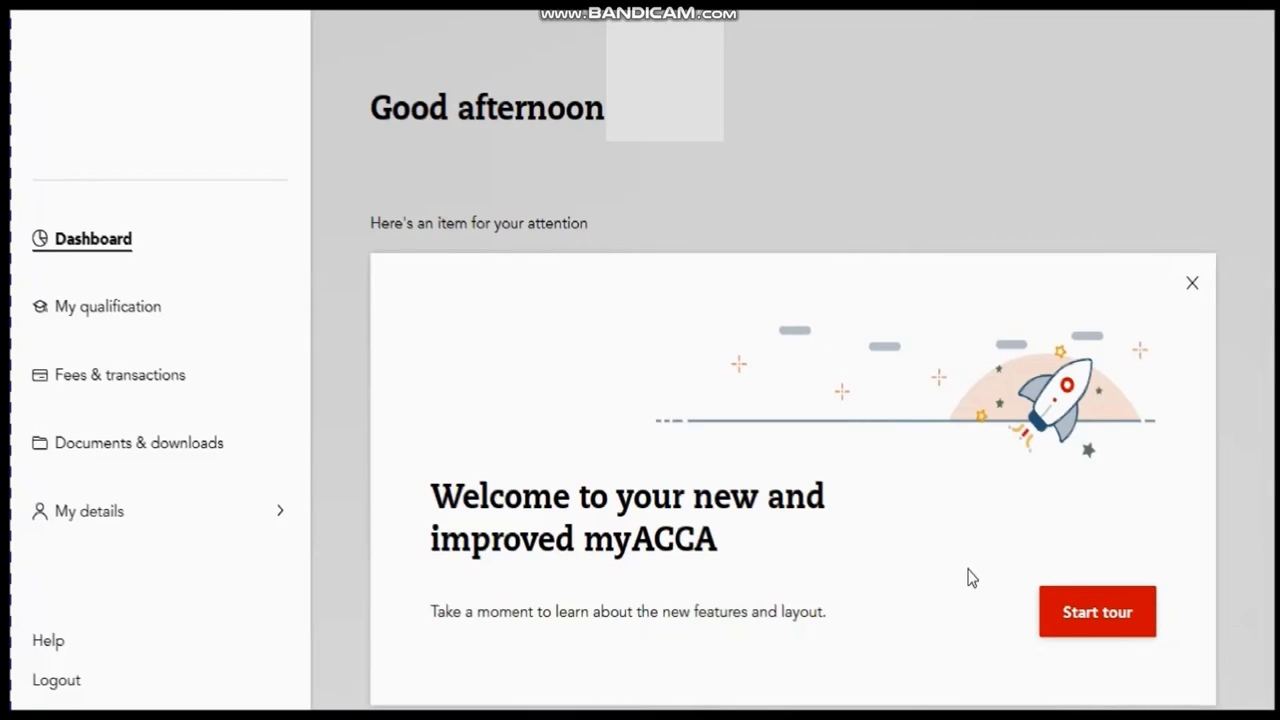
scroll(968, 577, down, 7)
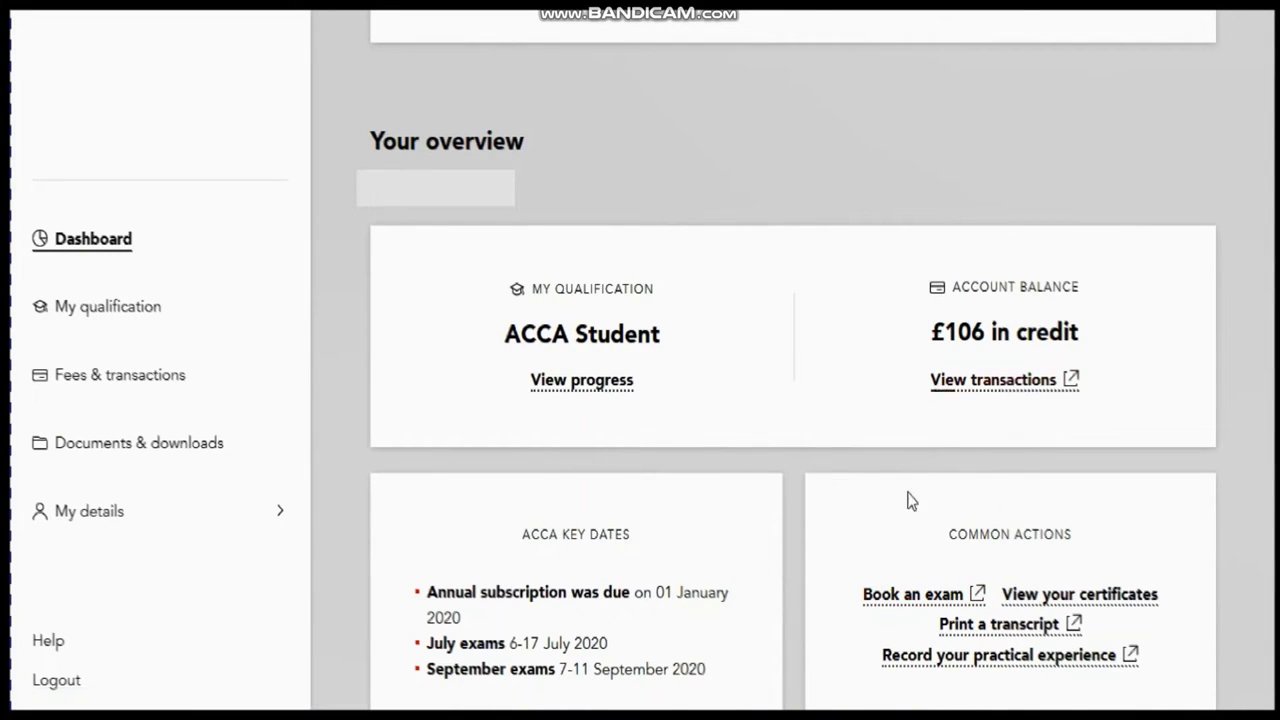
click(882, 605)
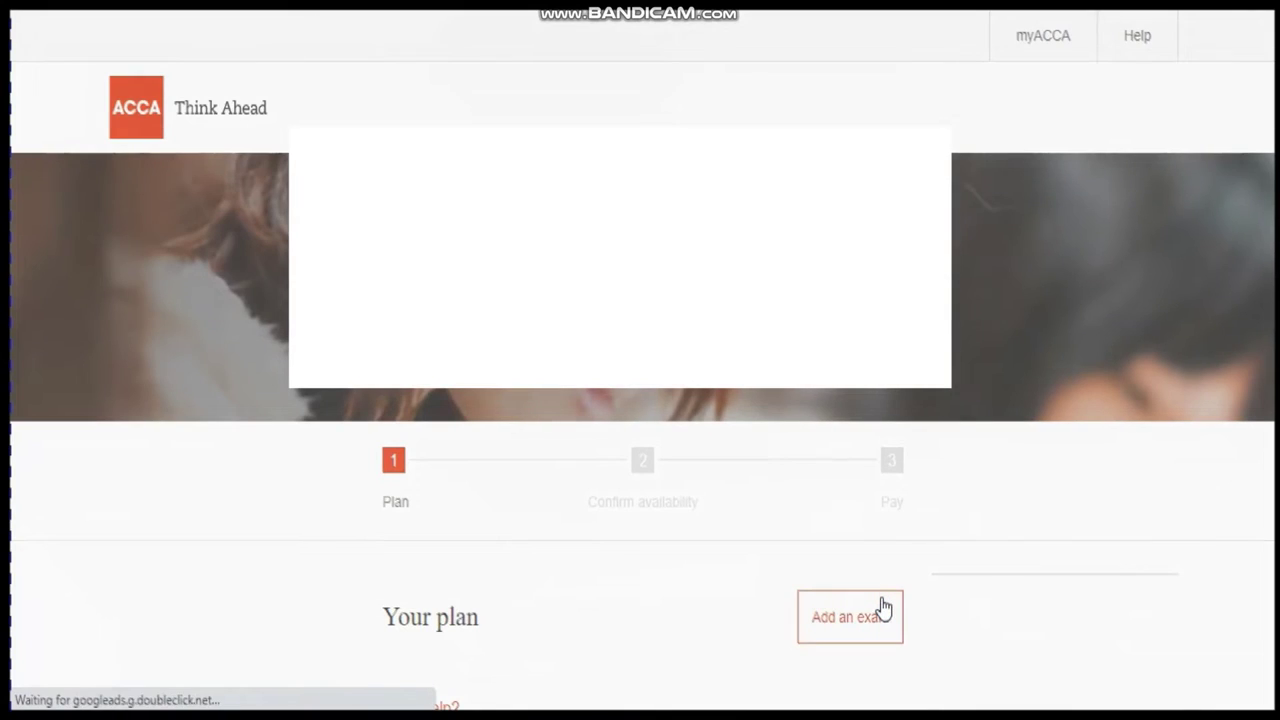
- Start adding an exam to the plan and show the exams available at home for September 2020
scroll(880, 606, down, 2)
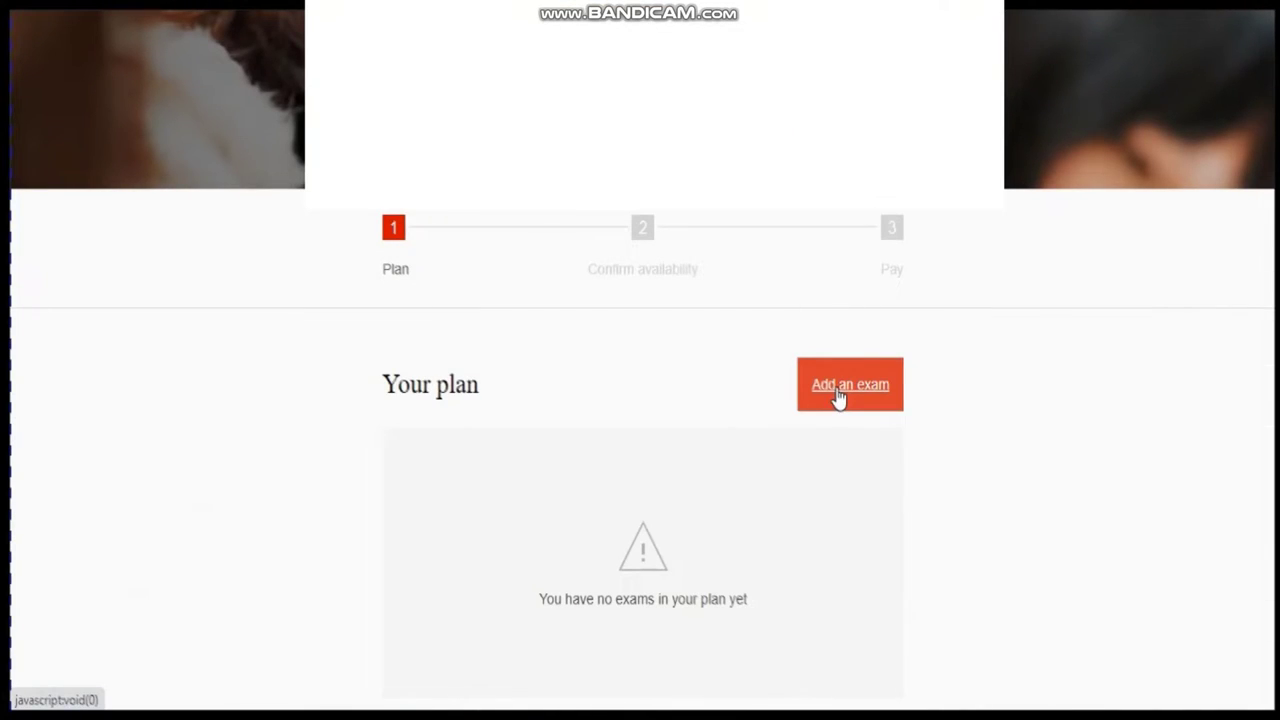
scroll(838, 398, down, 3)
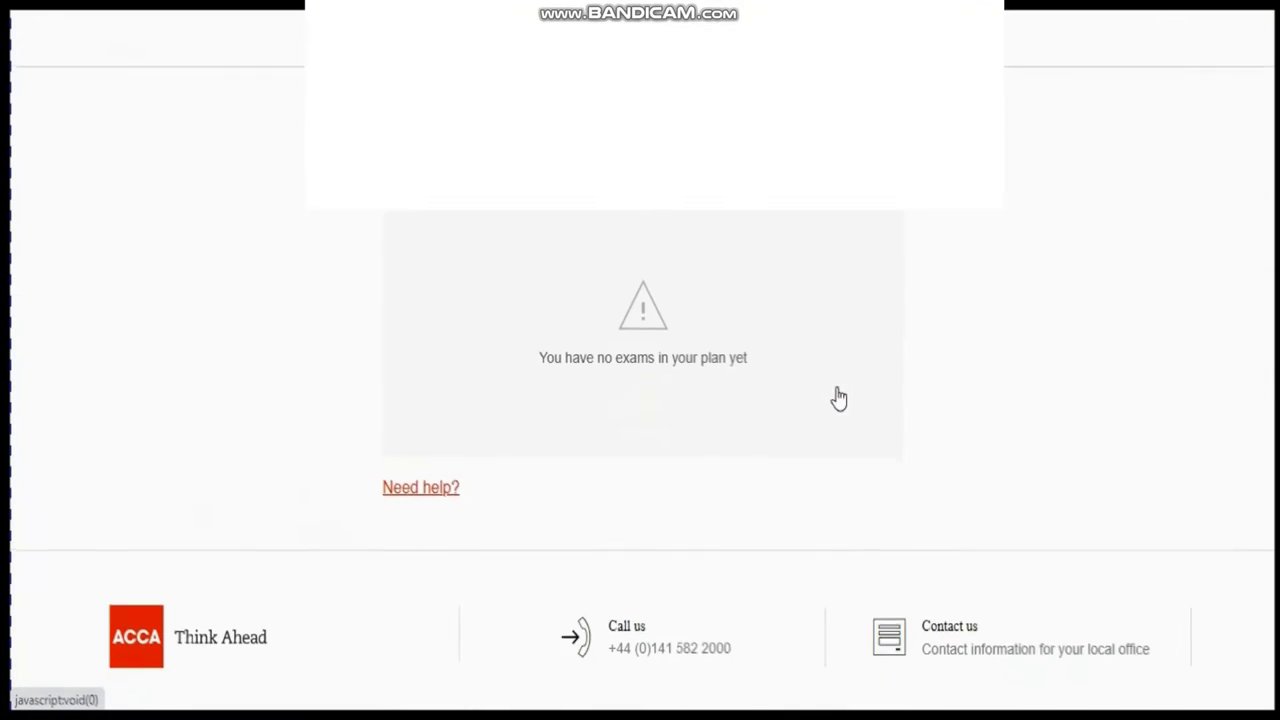
scroll(838, 398, up, 2)
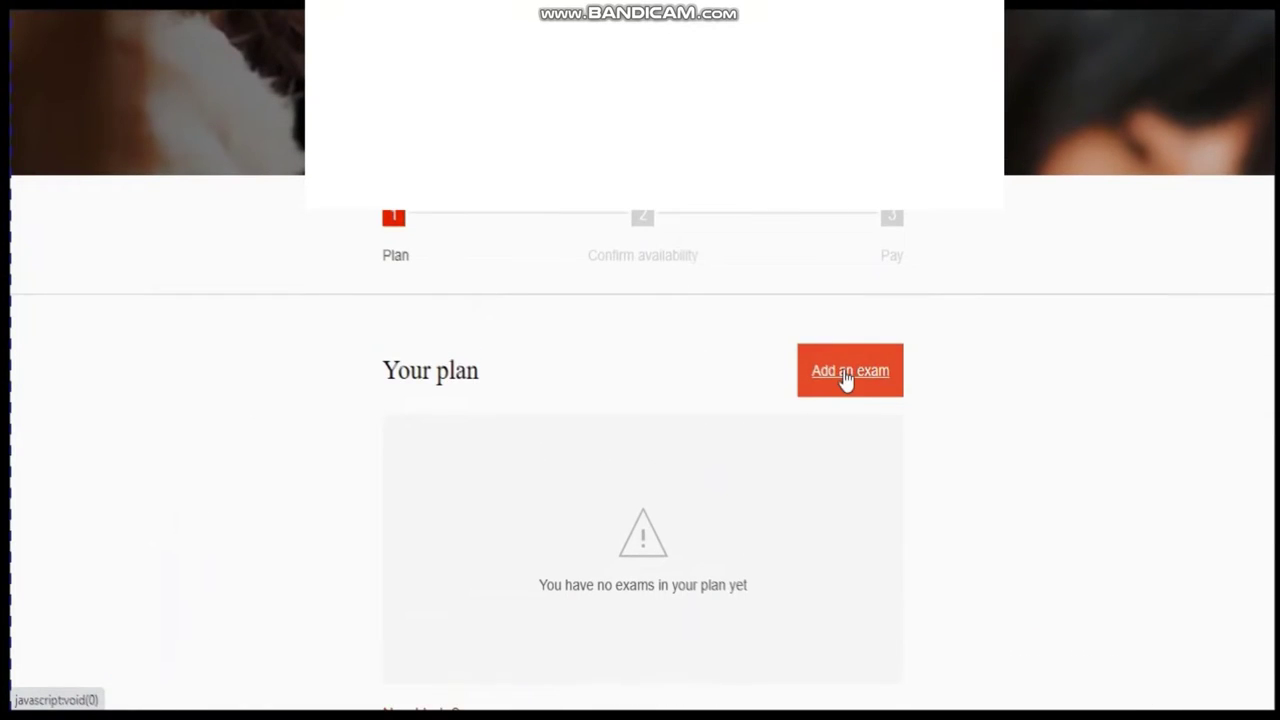
click(845, 372)
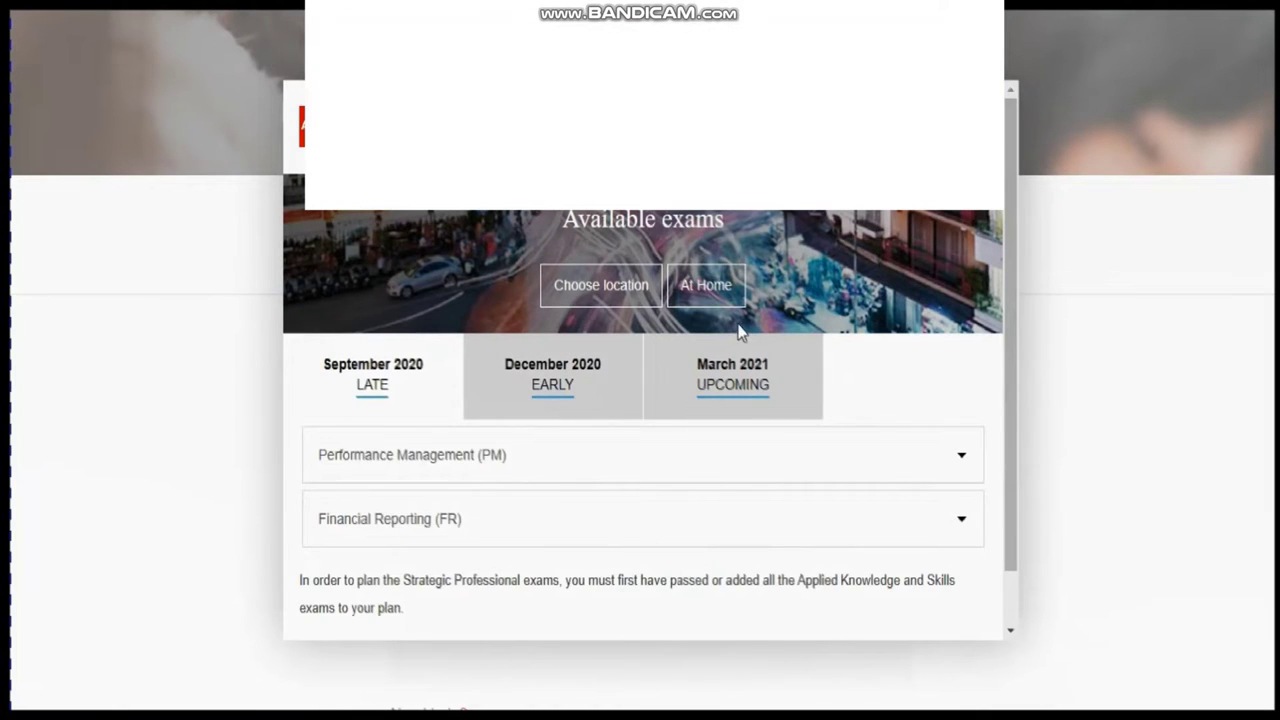
click(703, 295)
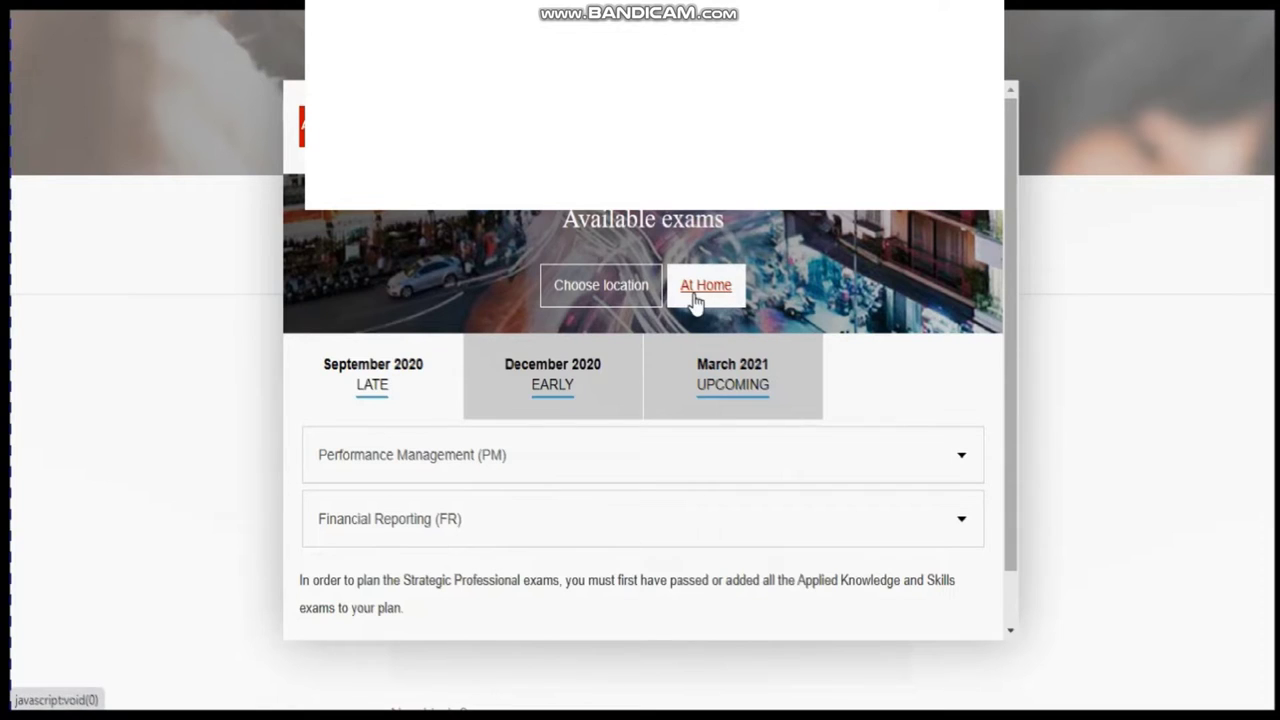
click(406, 376)
click(706, 292)
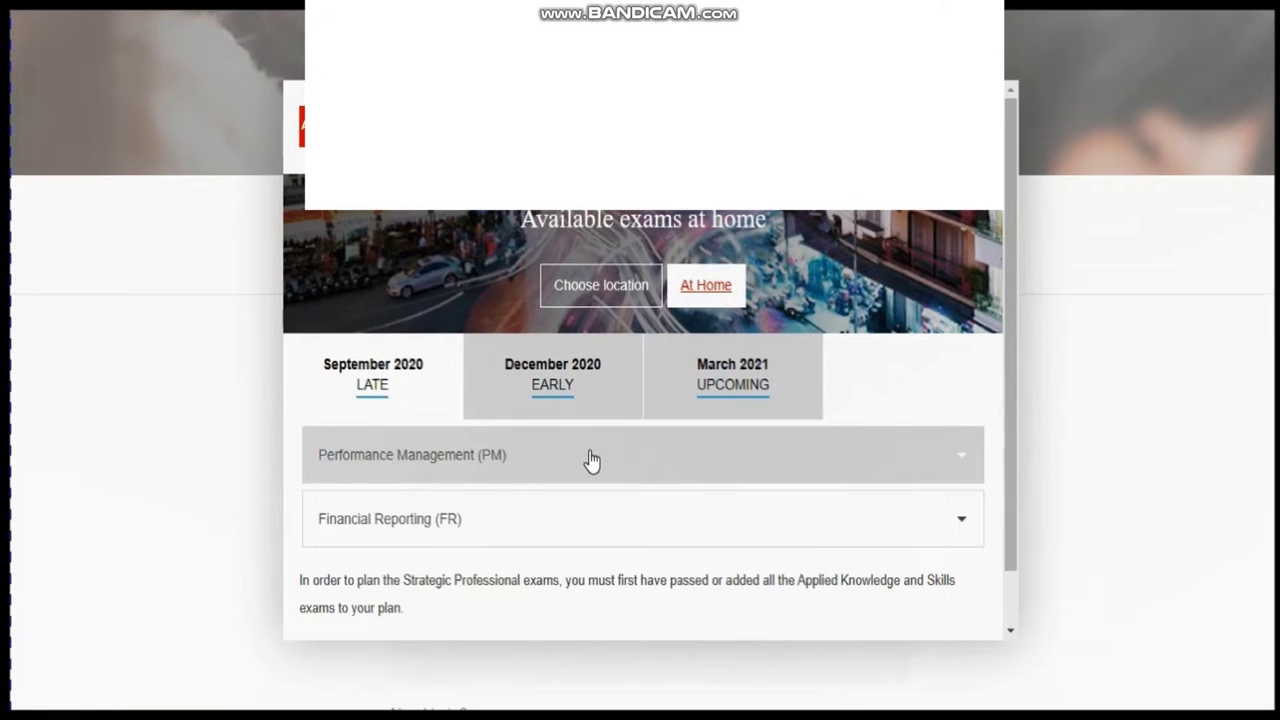
- Add the Performance Management (PM) exam in Home format to the plan
click(507, 459)
scroll(505, 462, down, 3)
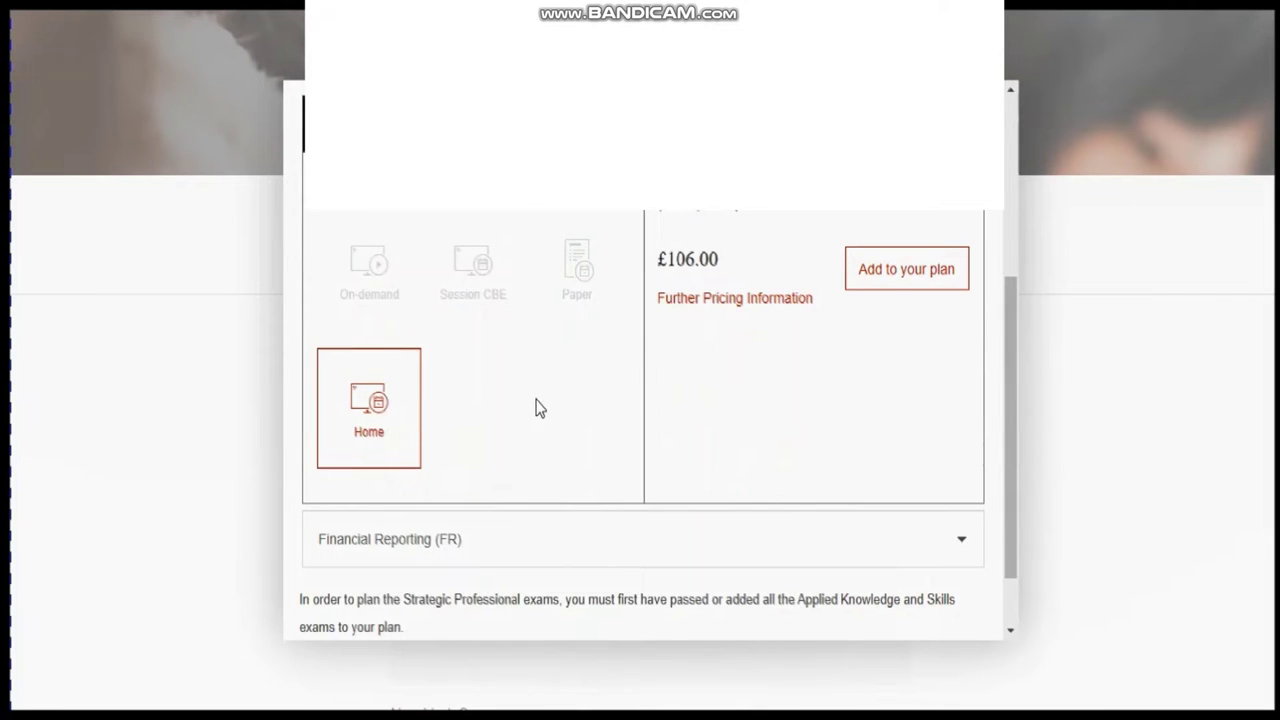
click(905, 272)
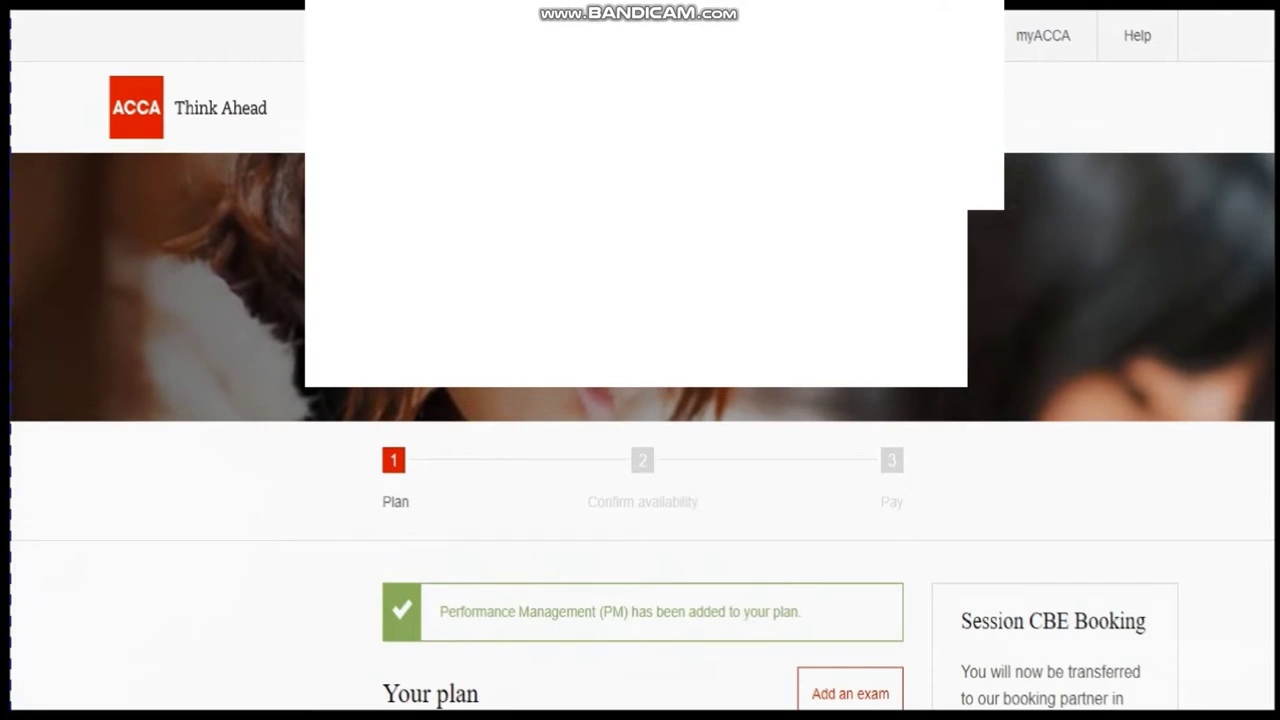
- Request the availability confirmation for the planned Performance Management (PM) exam
scroll(903, 277, down, 4)
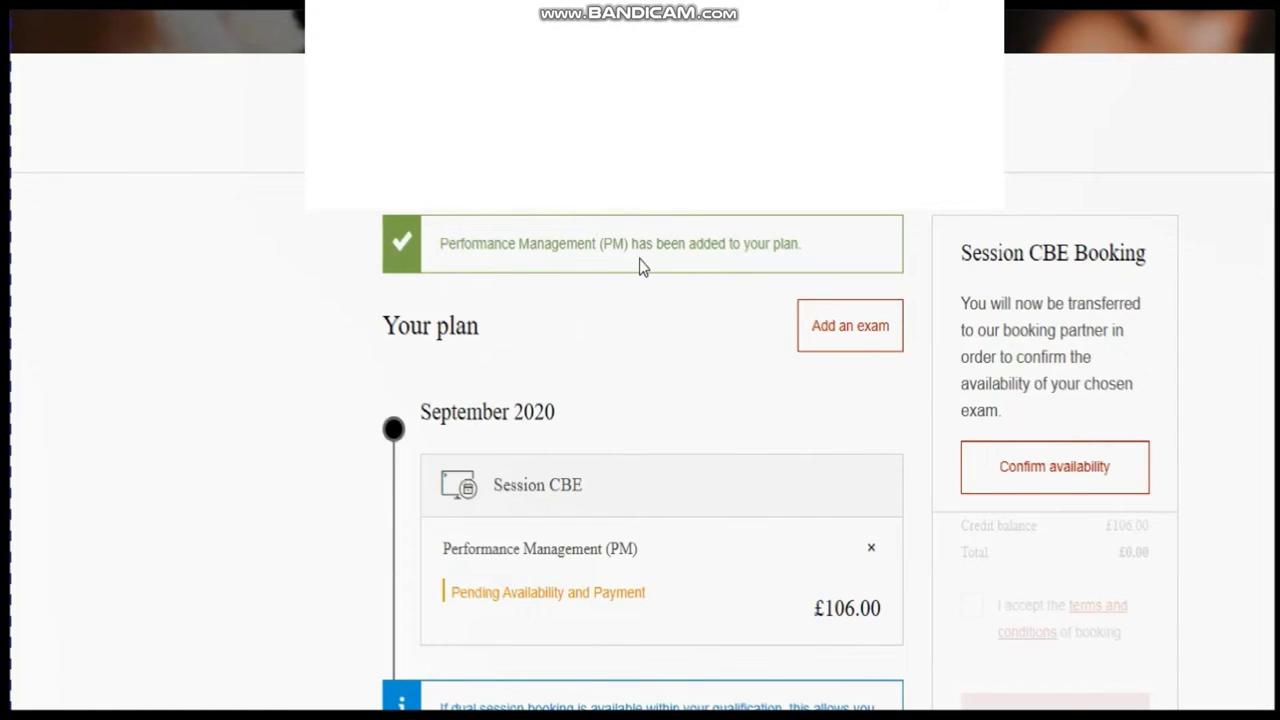
scroll(641, 266, down, 3)
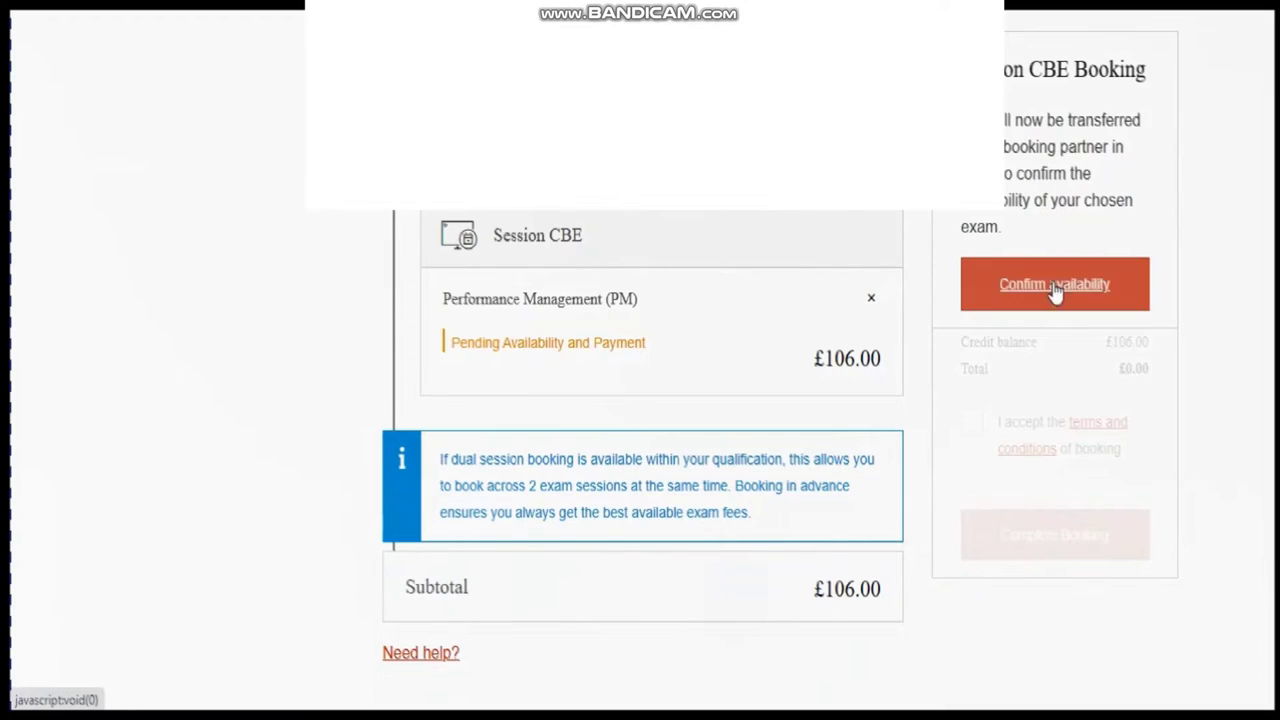
scroll(1021, 305, up, 1)
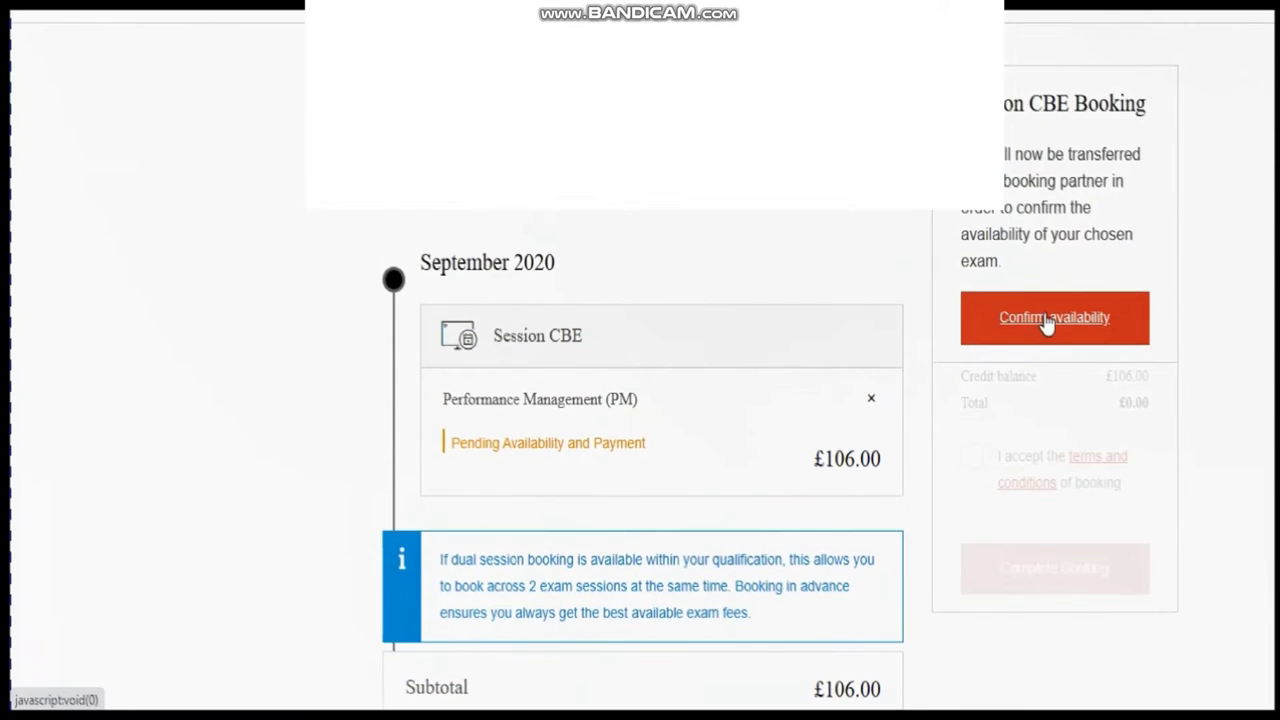
click(1046, 323)
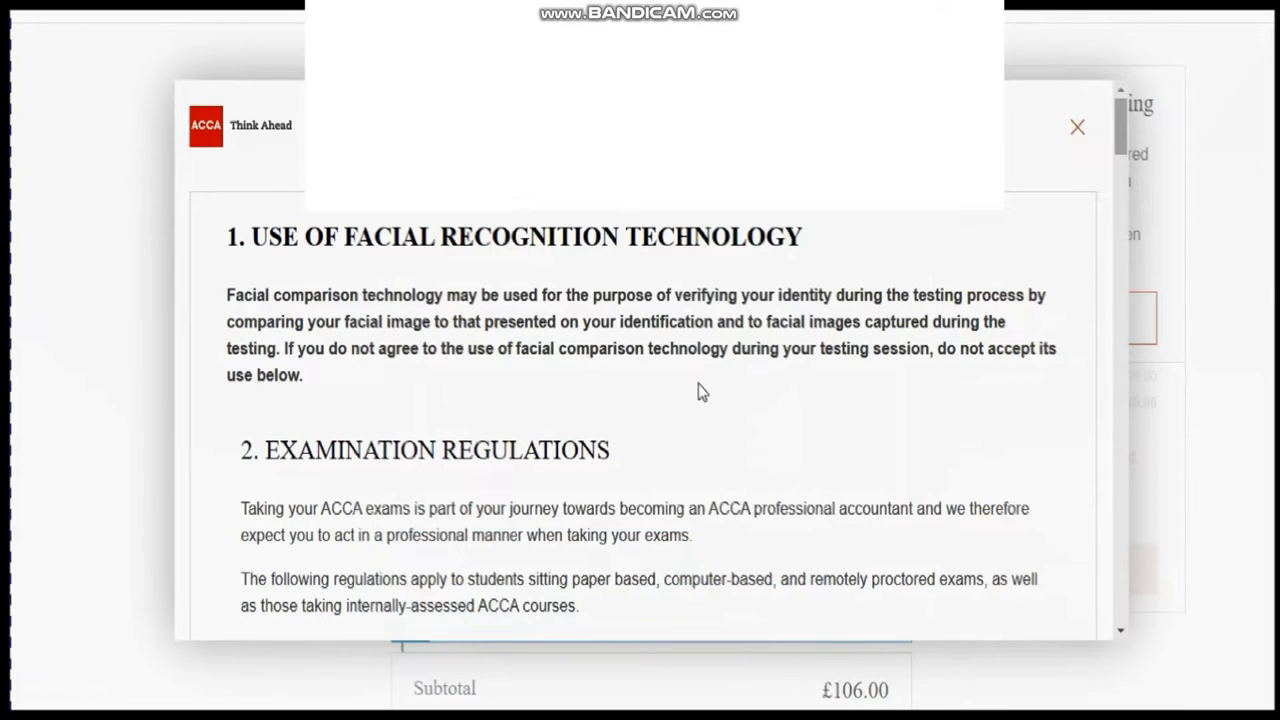
- Read through the facial recognition terms, examination regulations and guidelines for remotely proctored exams
scroll(600, 425, down, 2)
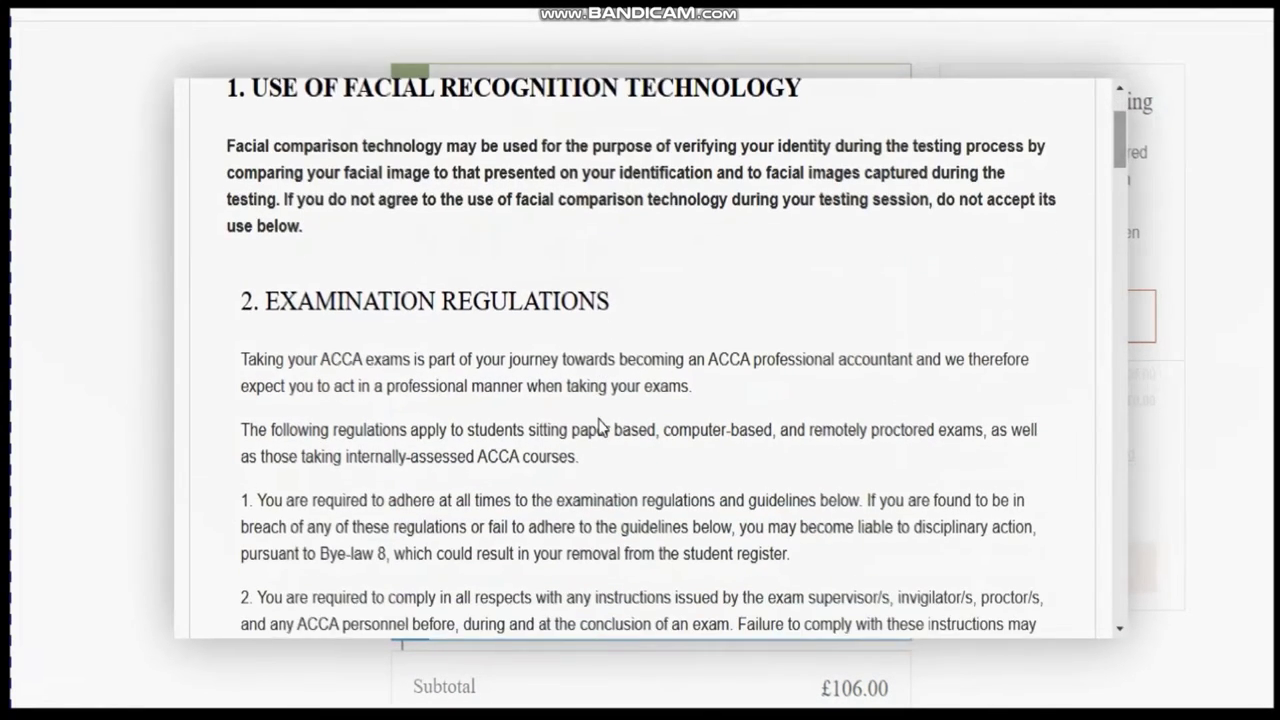
scroll(600, 425, down, 7)
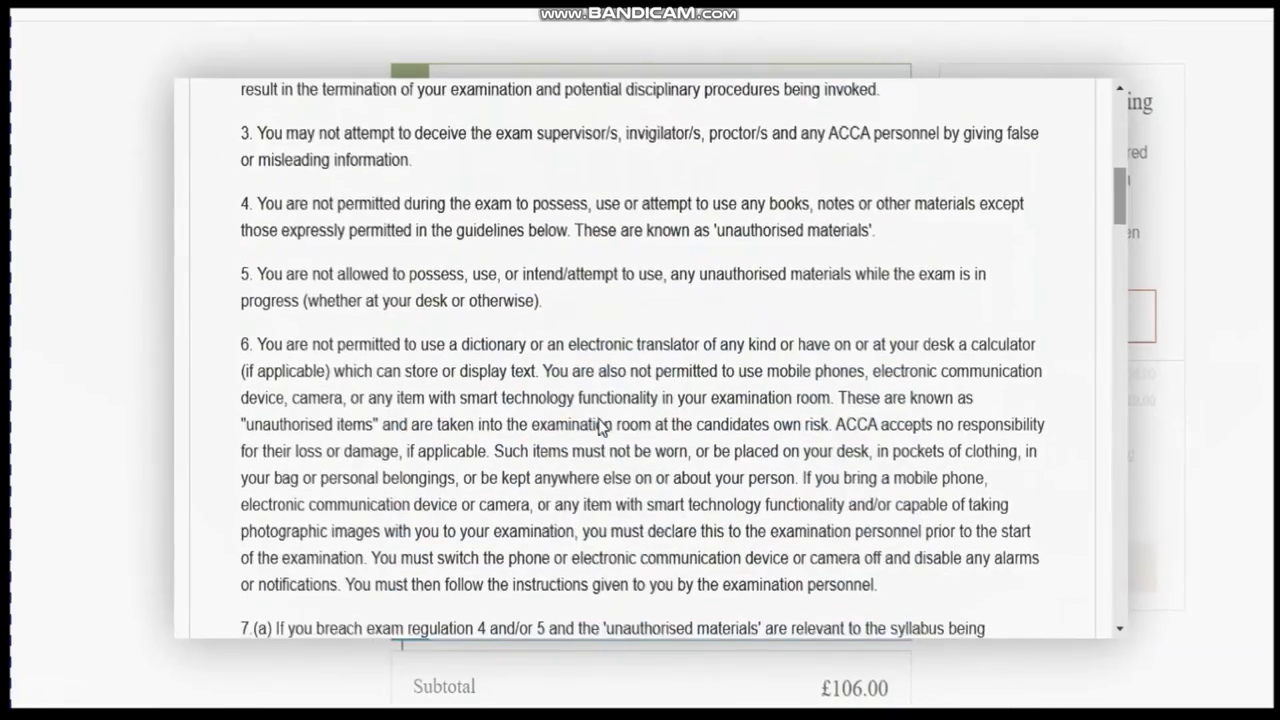
scroll(600, 425, down, 6)
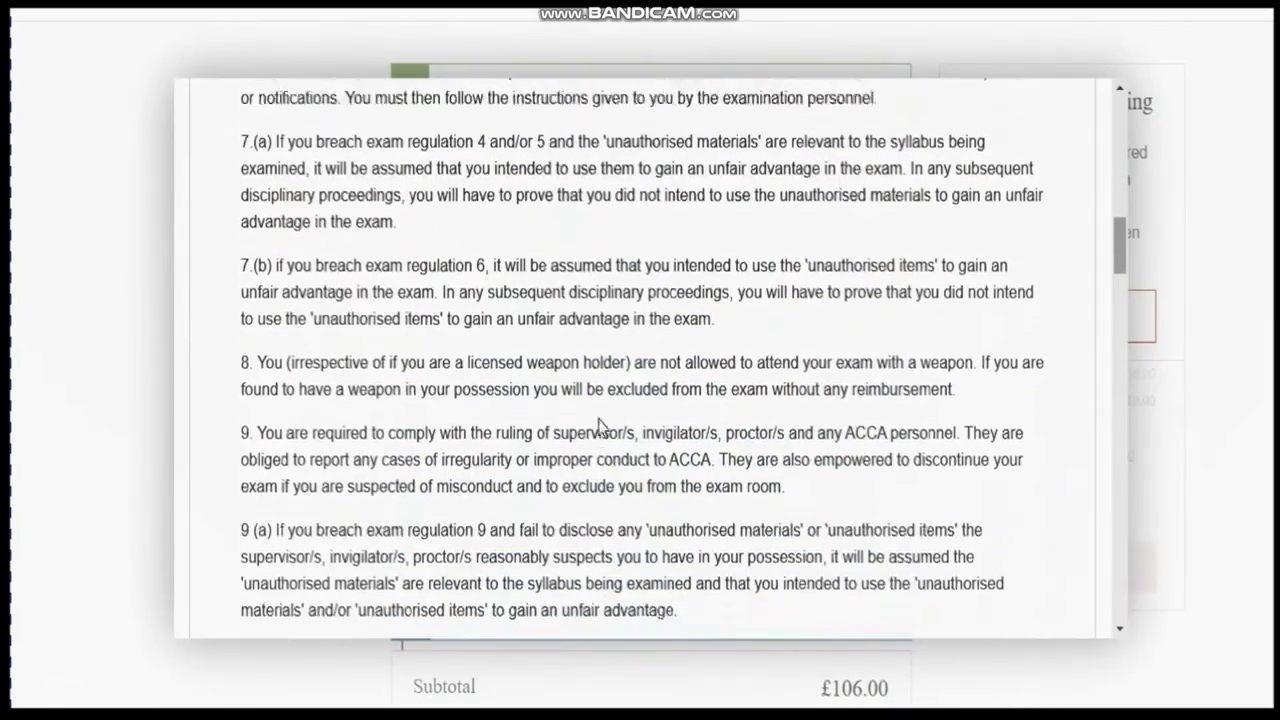
scroll(600, 425, down, 14)
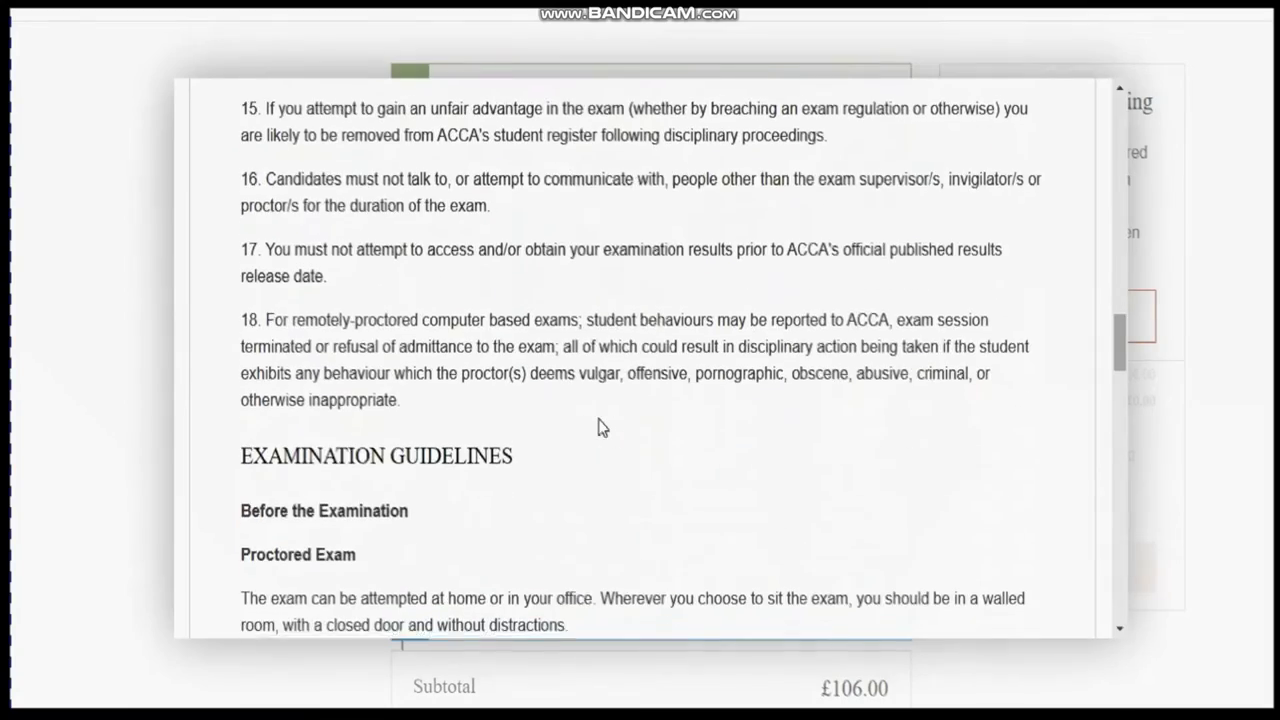
scroll(600, 427, down, 13)
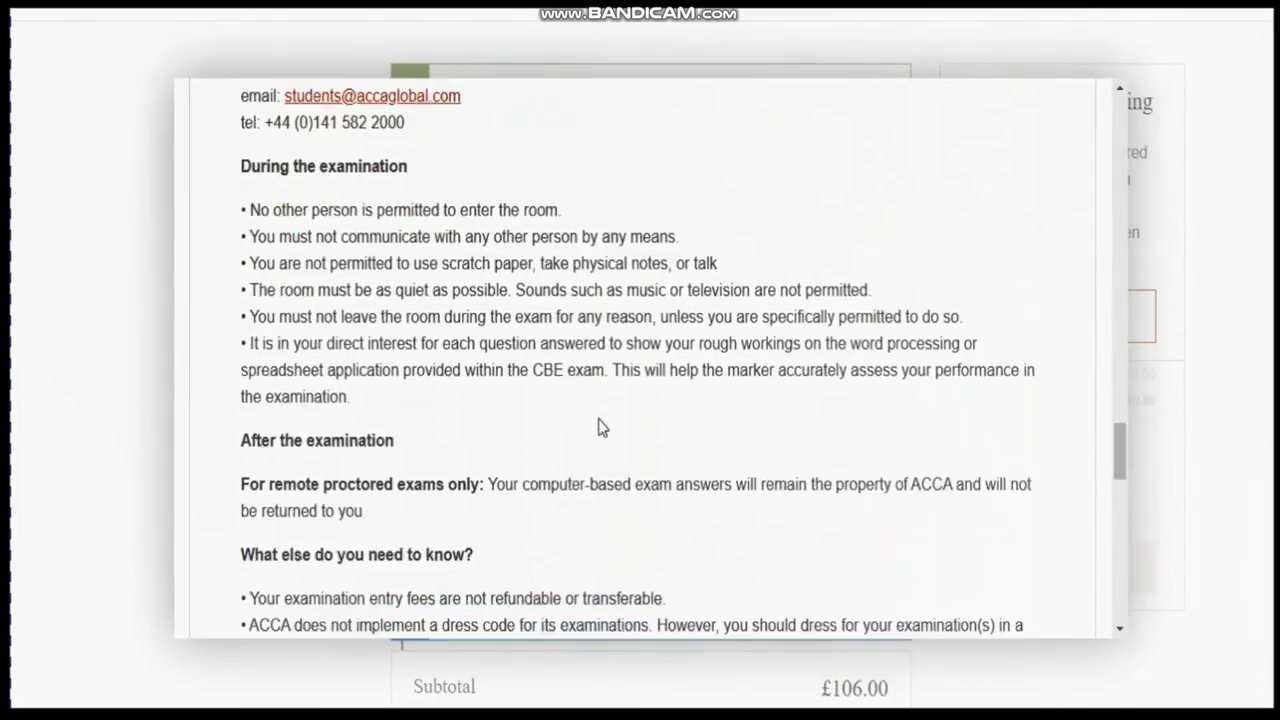
scroll(600, 427, down, 2)
scroll(600, 427, up, 6)
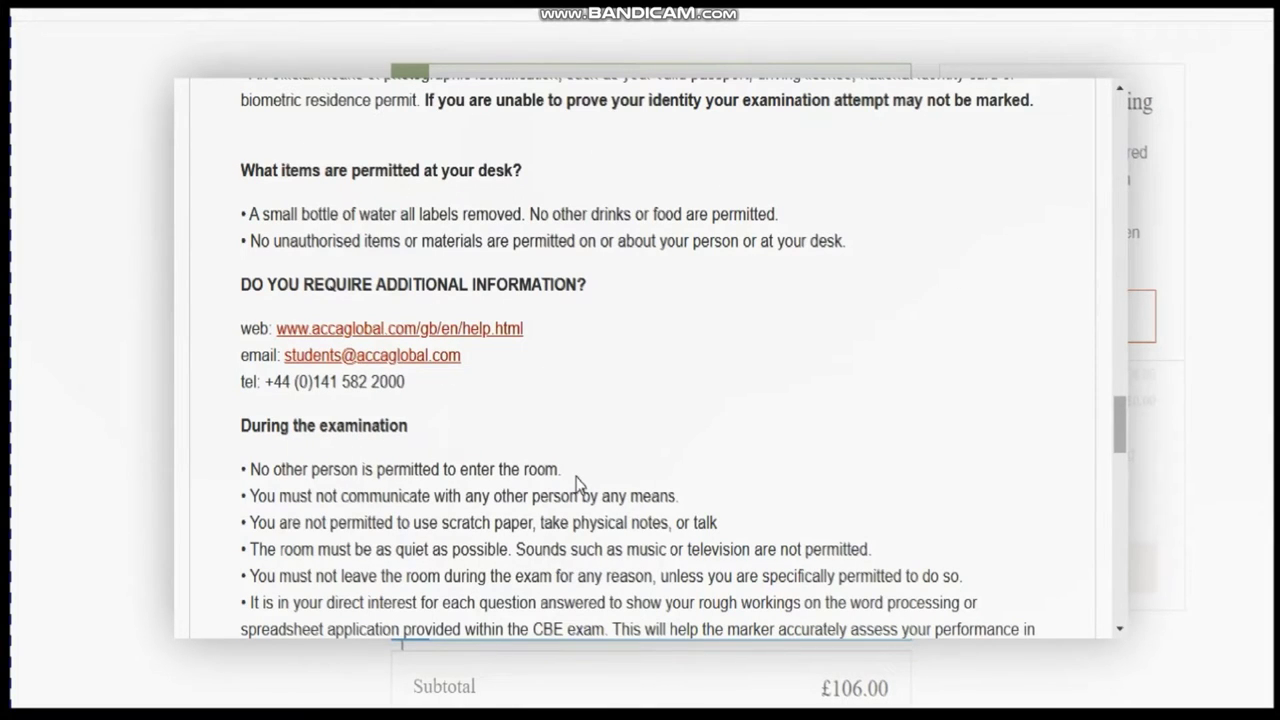
scroll(576, 484, down, 15)
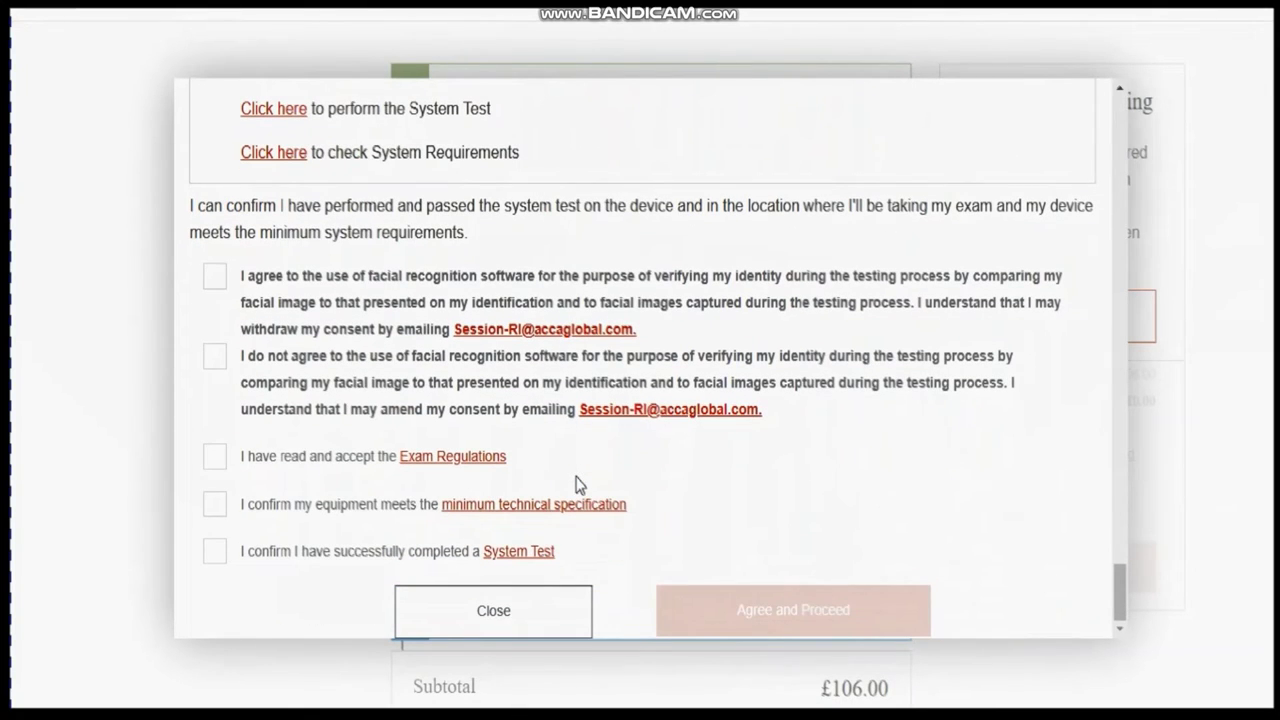
- Agree to facial recognition, accept the exam regulations, confirm the technical specification and completed system test, and proceed with the booking
click(212, 286)
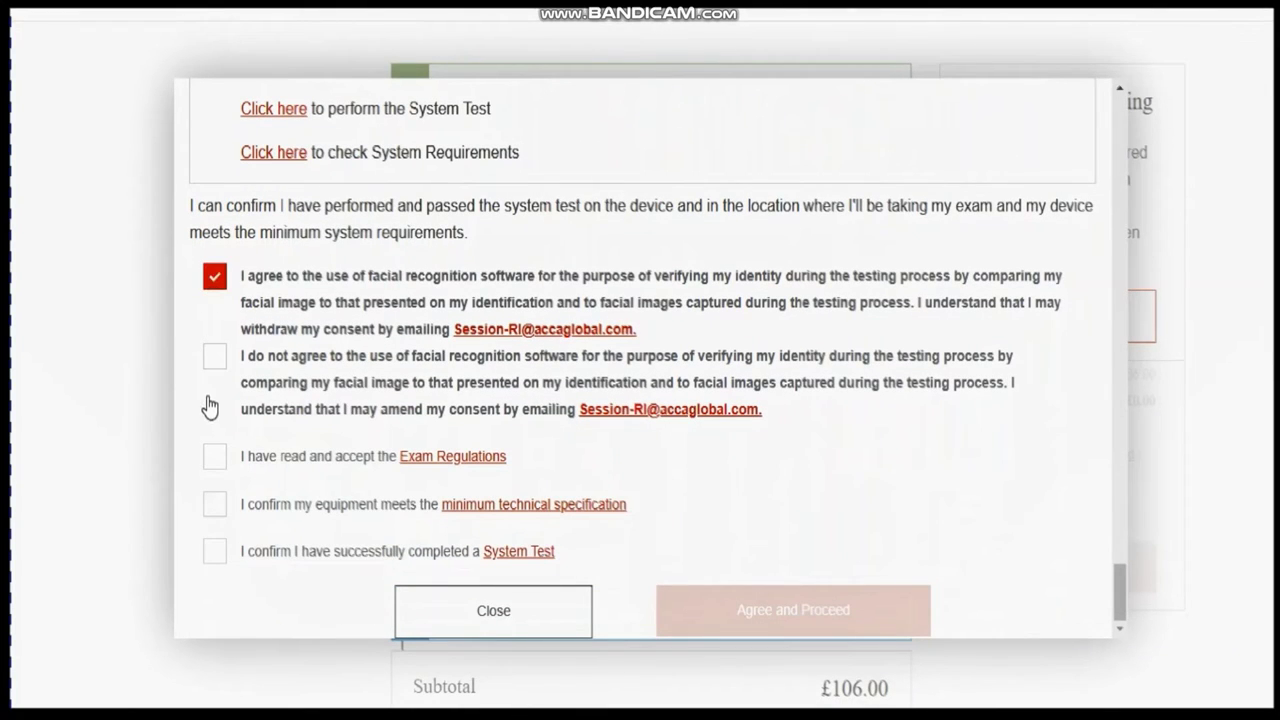
click(213, 460)
click(215, 506)
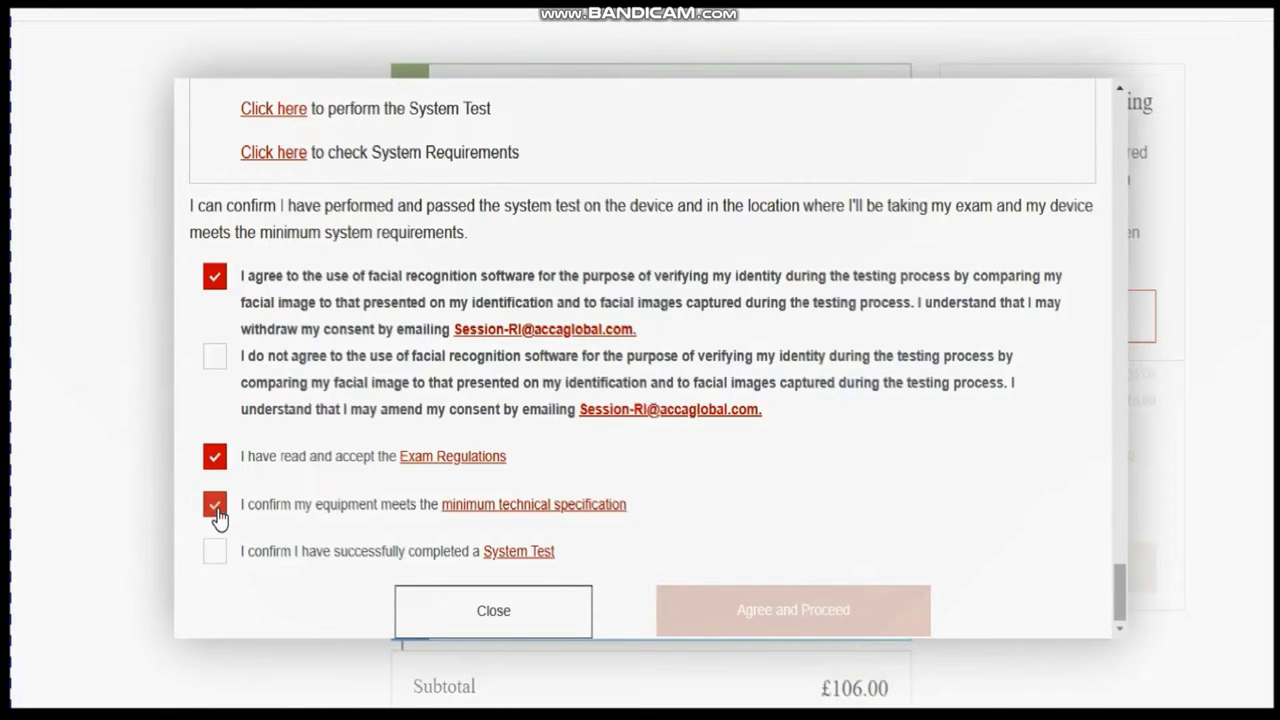
click(213, 560)
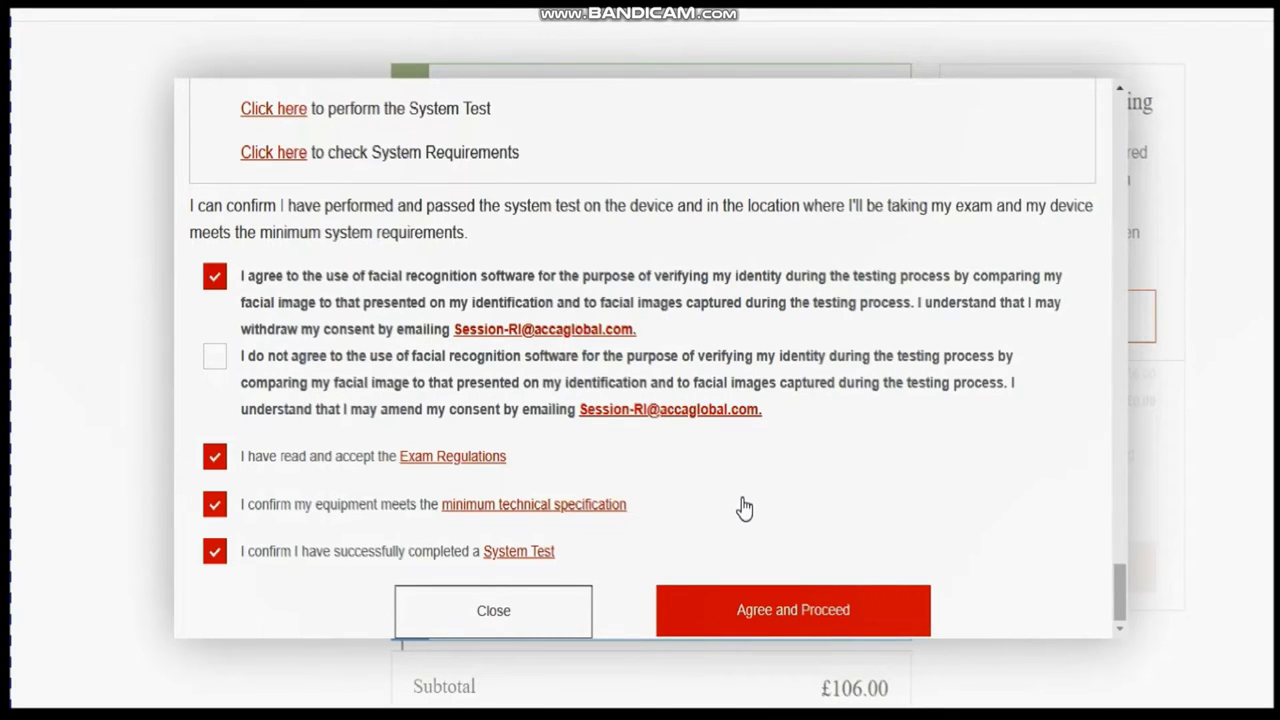
click(745, 610)
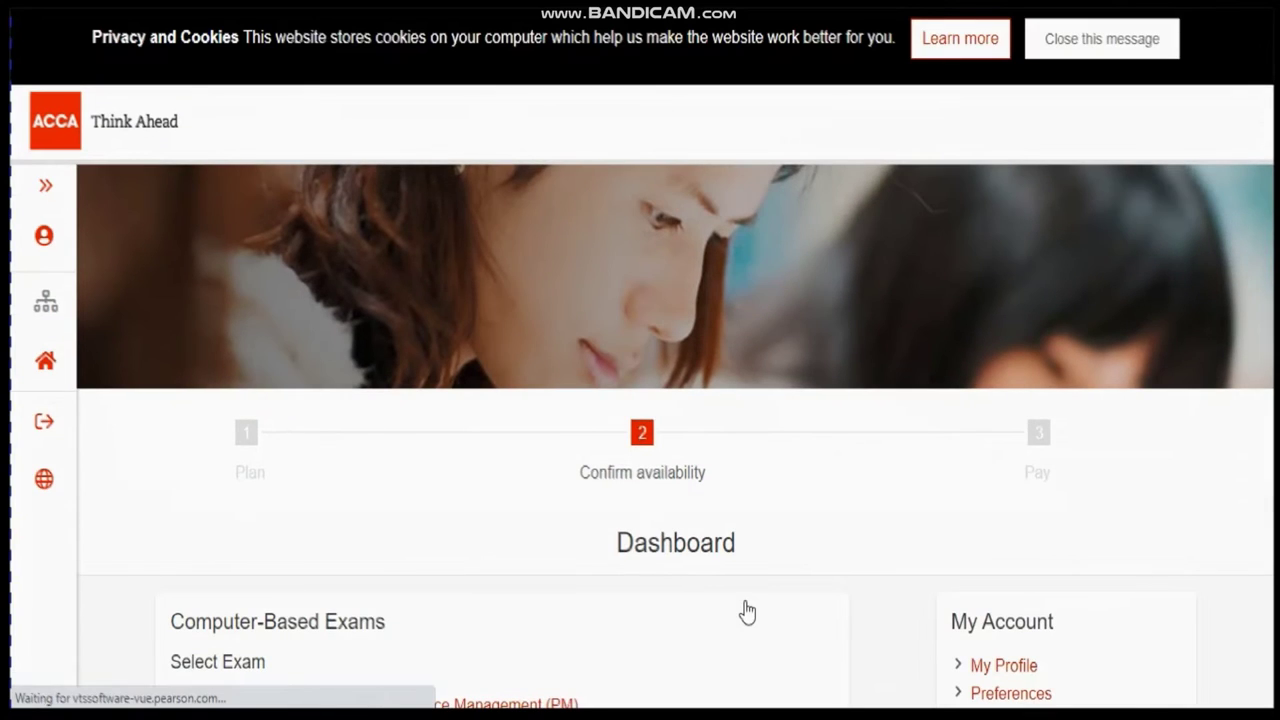
- Select the CBE_PM_NA_OP_F1: Performance Management (PM) exam for booking
scroll(747, 612, down, 5)
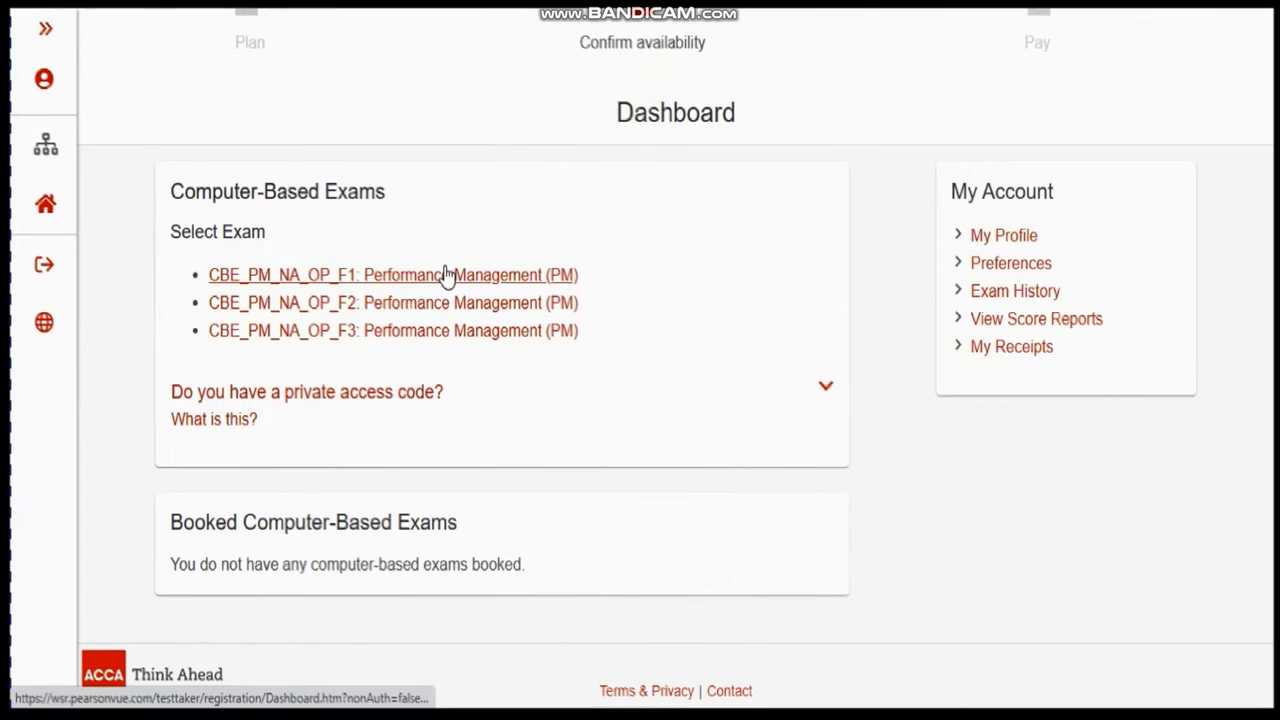
click(409, 276)
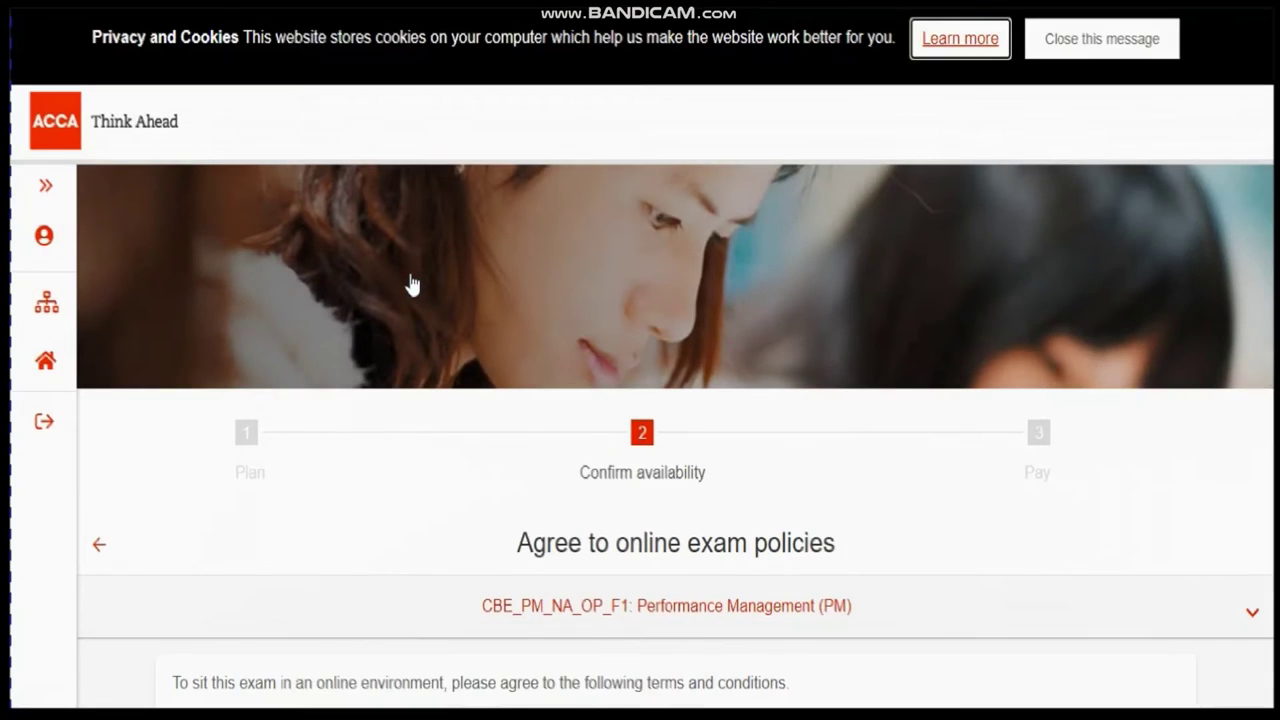
- Try to continue past the online exam policies without accepting any of them
scroll(412, 285, down, 5)
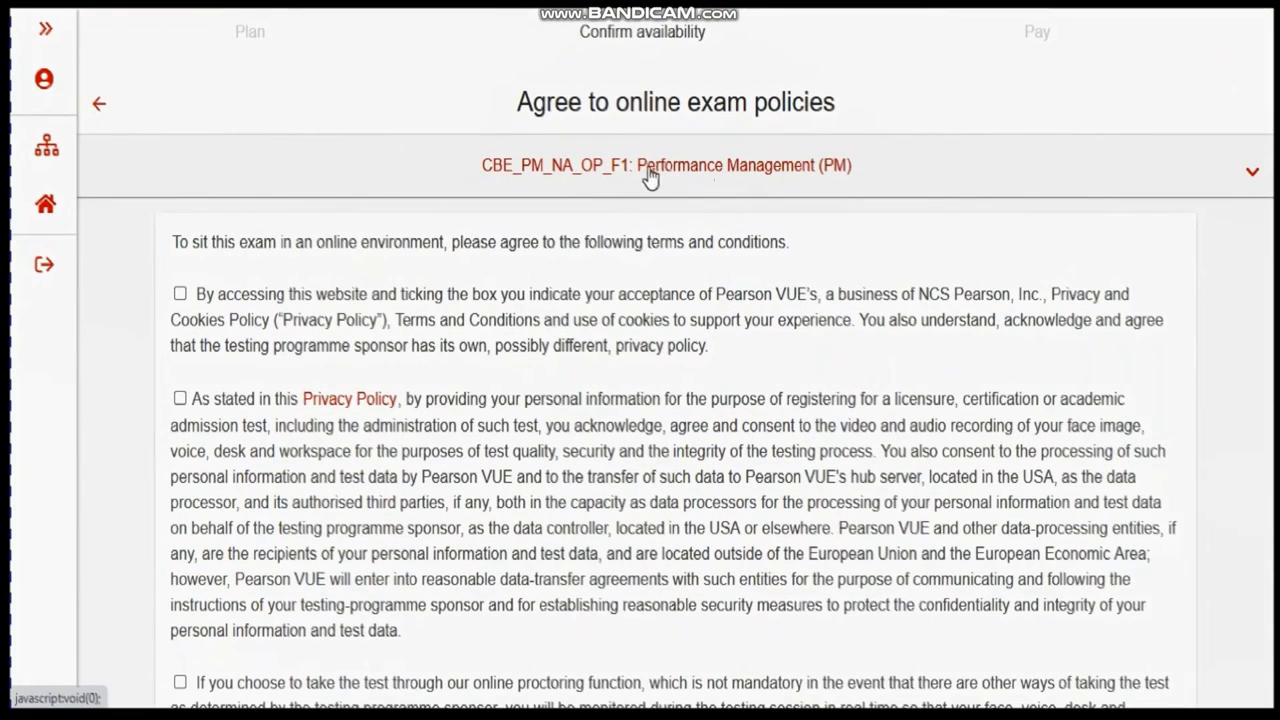
scroll(771, 268, down, 6)
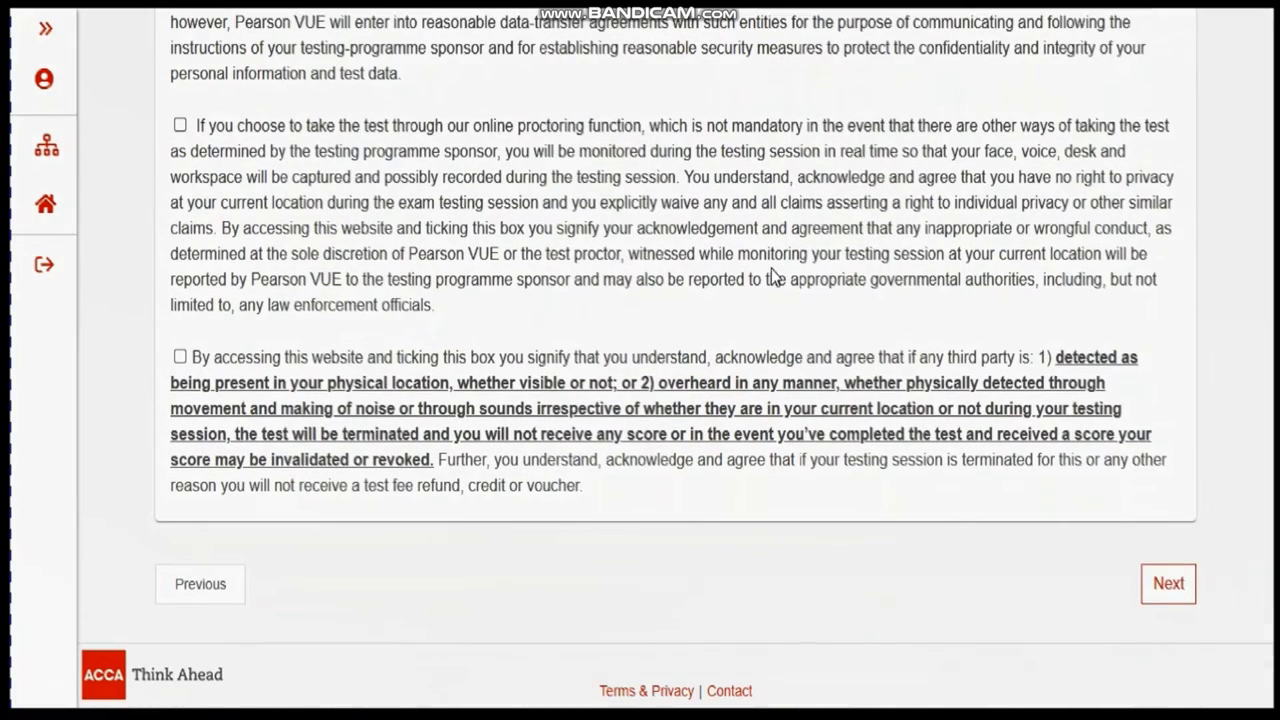
click(1165, 588)
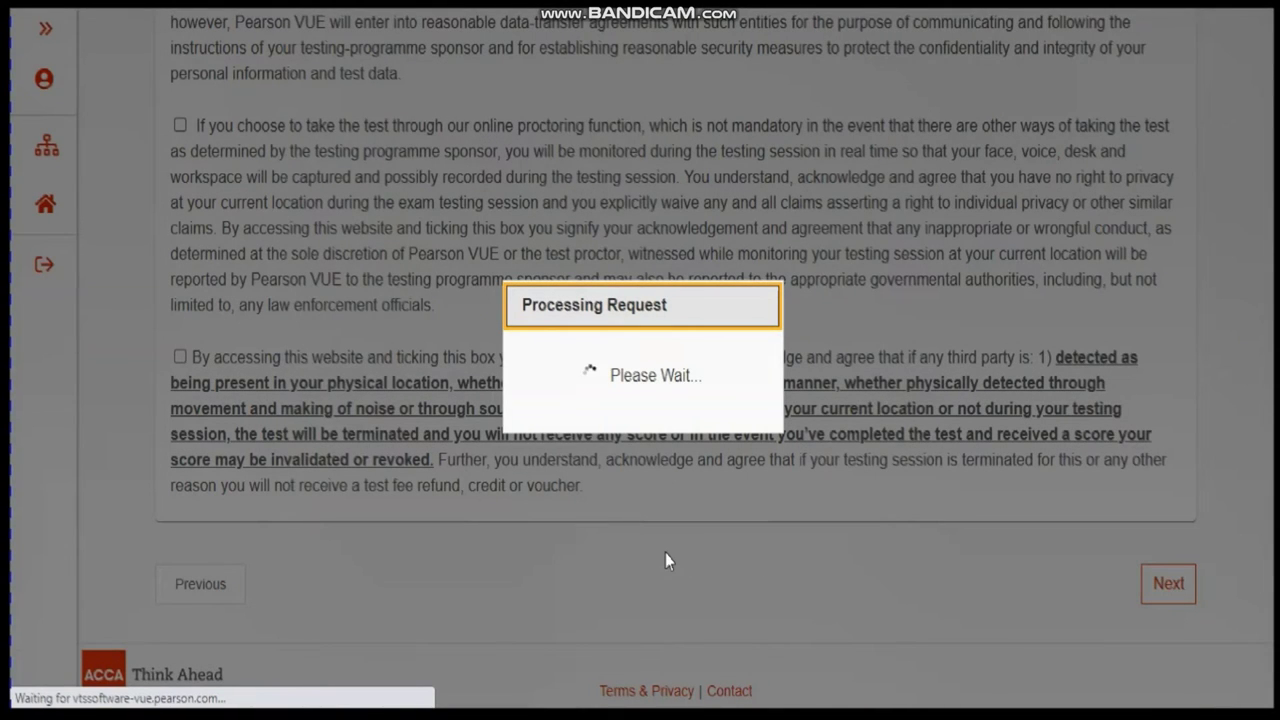
- Agree to all four online exam policies for the Performance Management exam and continue to the exam details
scroll(668, 560, down, 2)
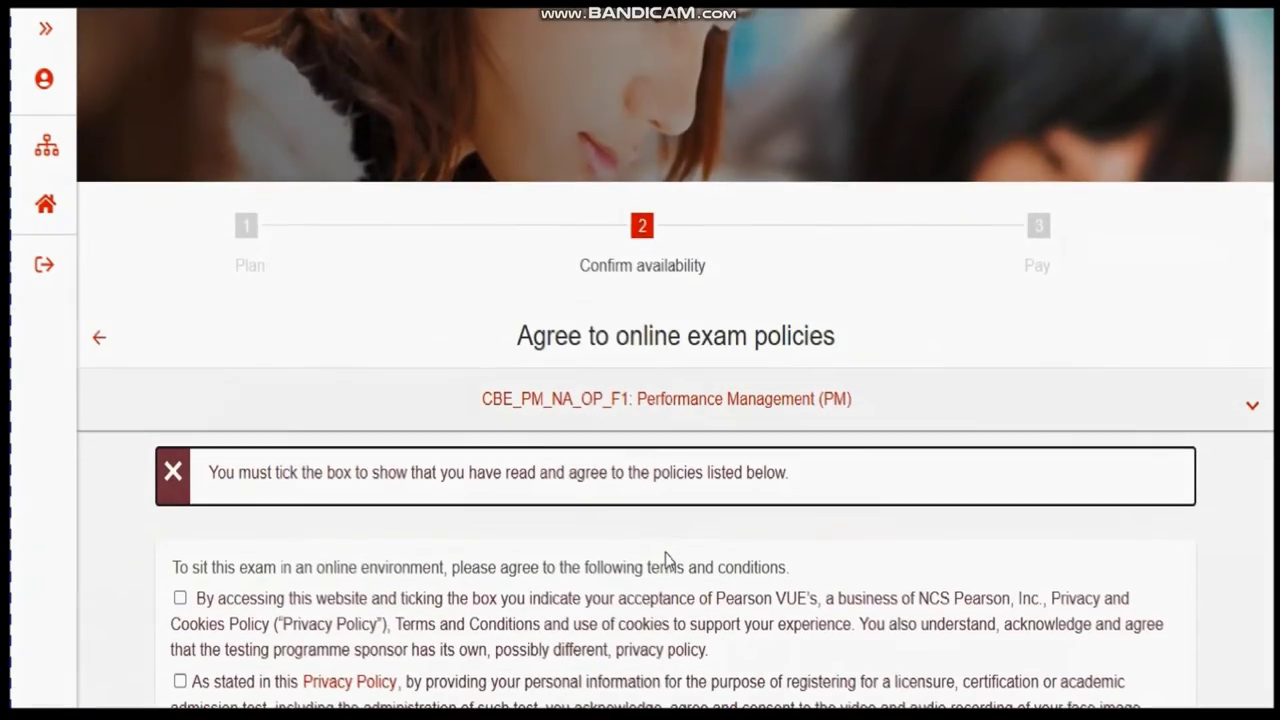
scroll(668, 560, down, 1)
scroll(668, 560, down, 1)
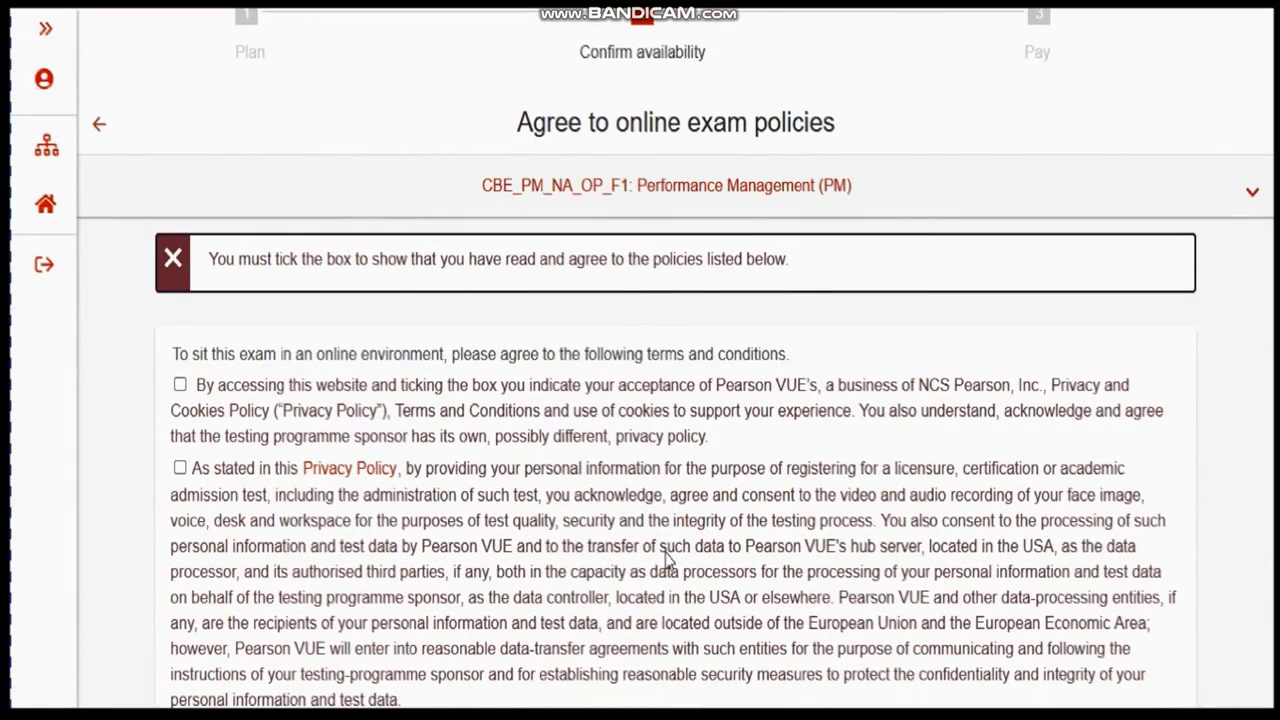
scroll(668, 560, down, 2)
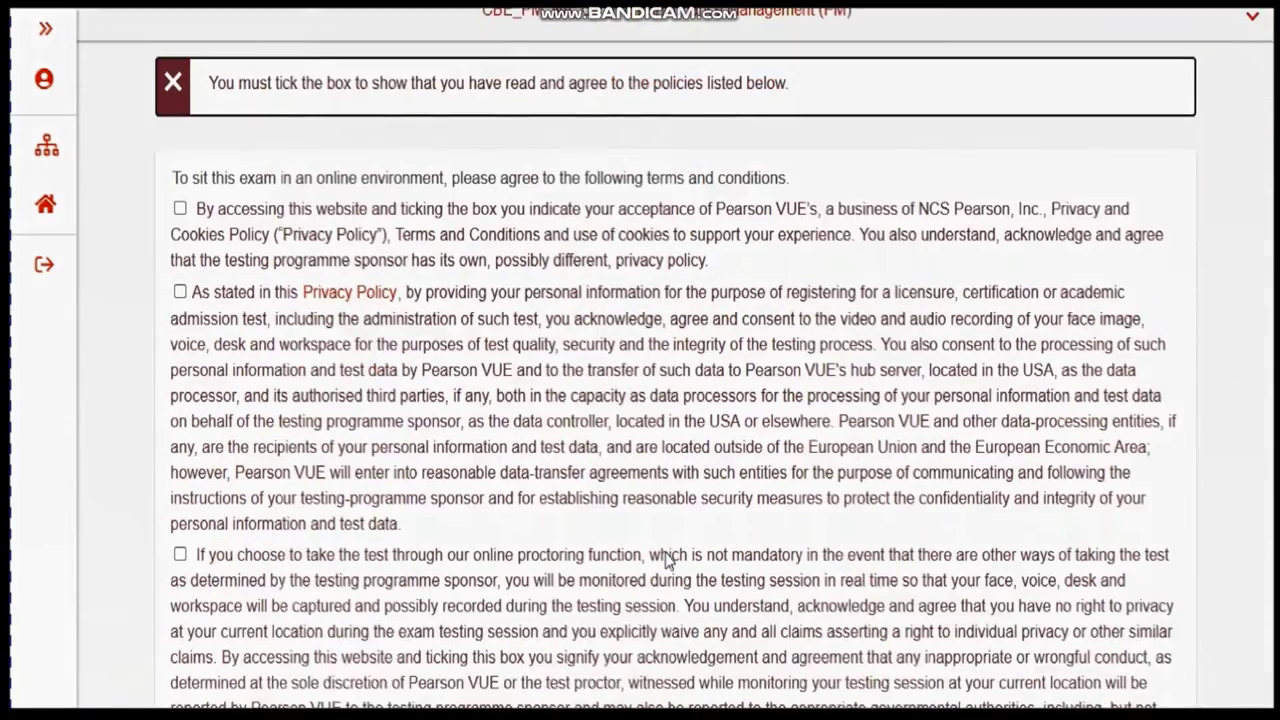
click(180, 210)
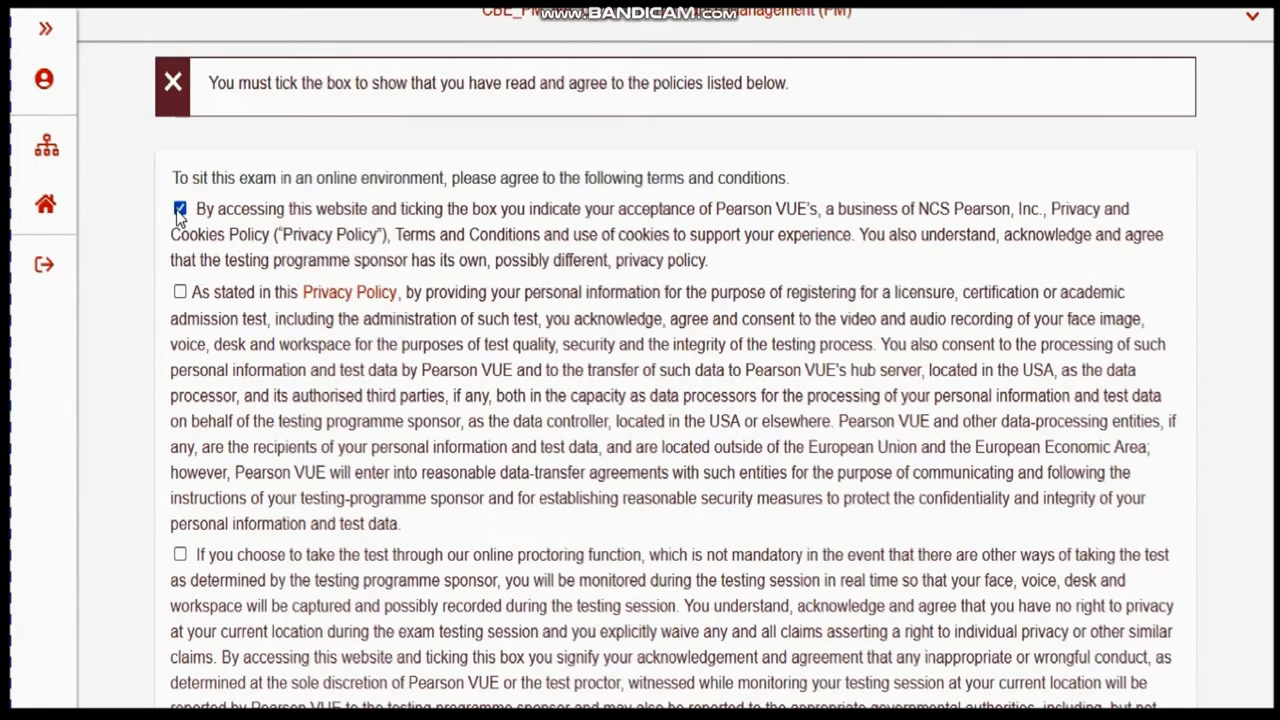
click(180, 293)
scroll(343, 410, down, 3)
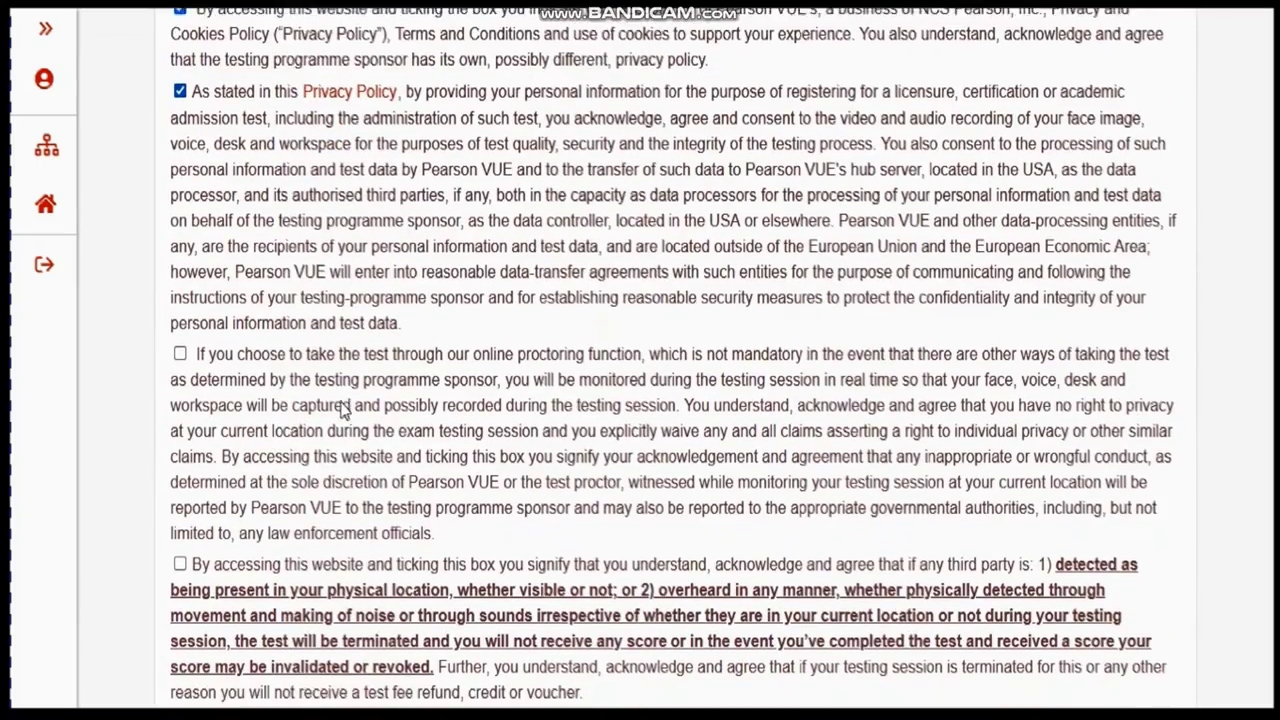
scroll(343, 410, down, 1)
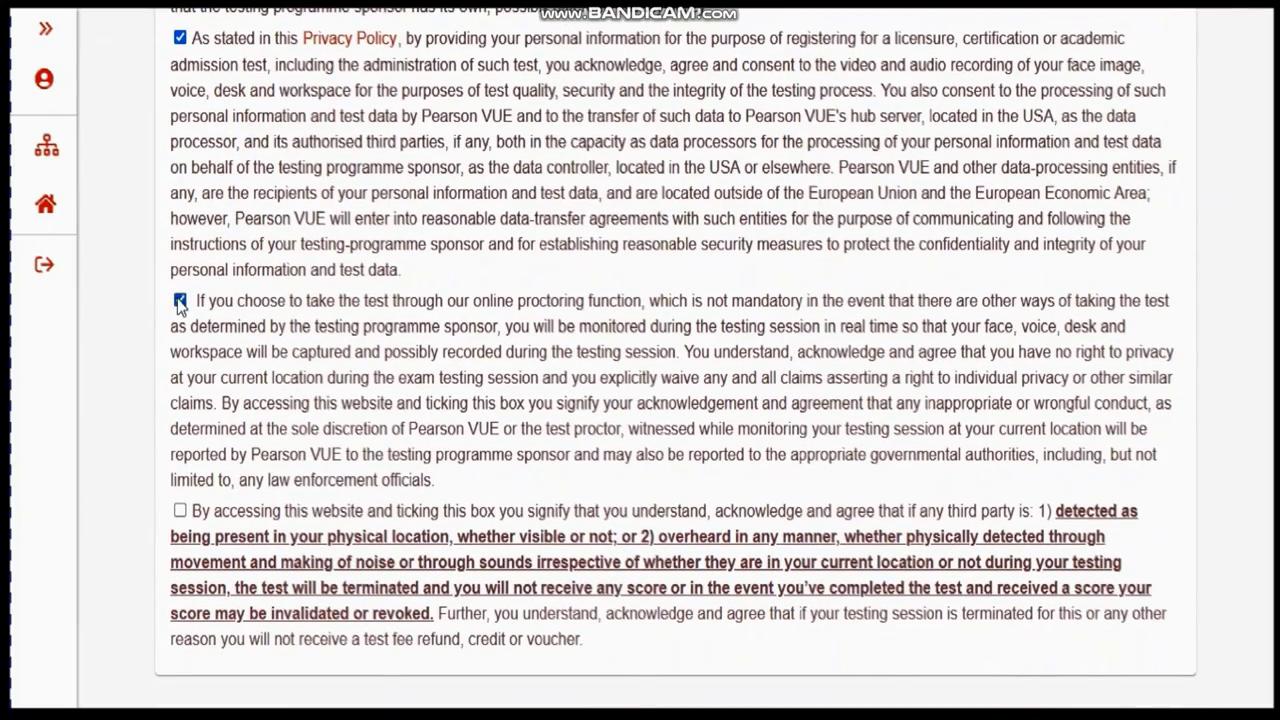
scroll(365, 435, down, 3)
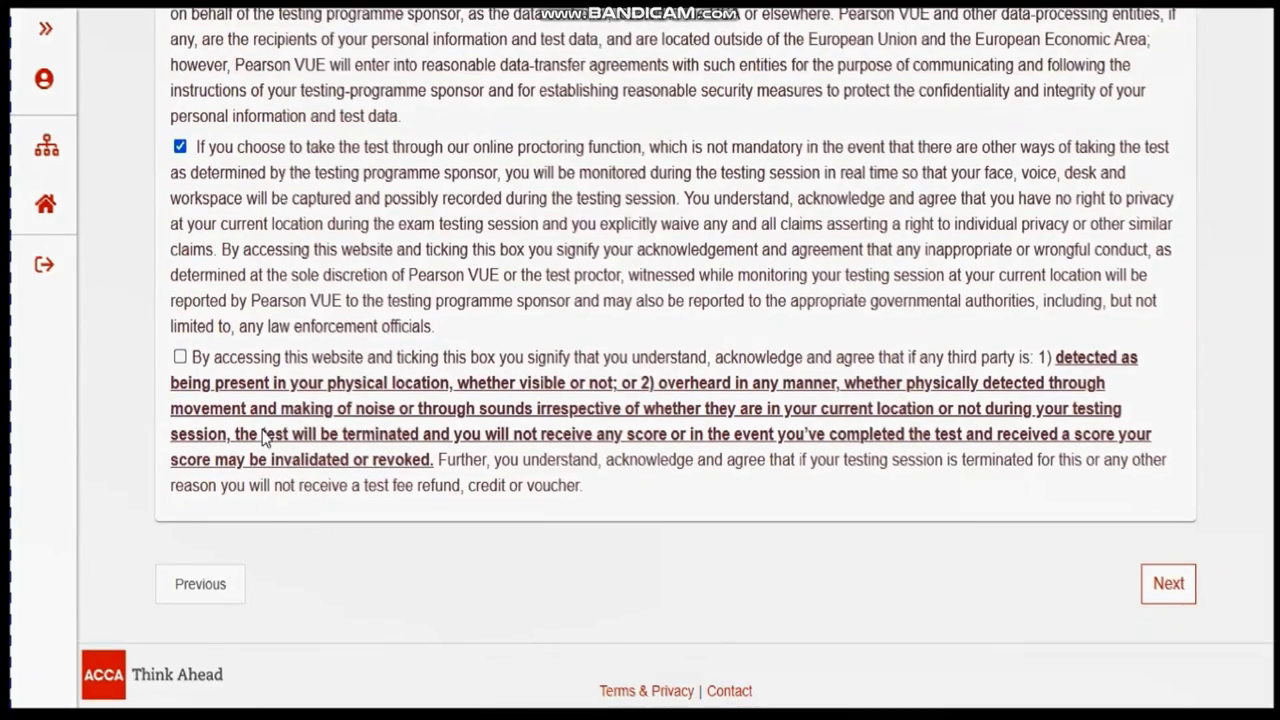
click(180, 358)
click(1168, 584)
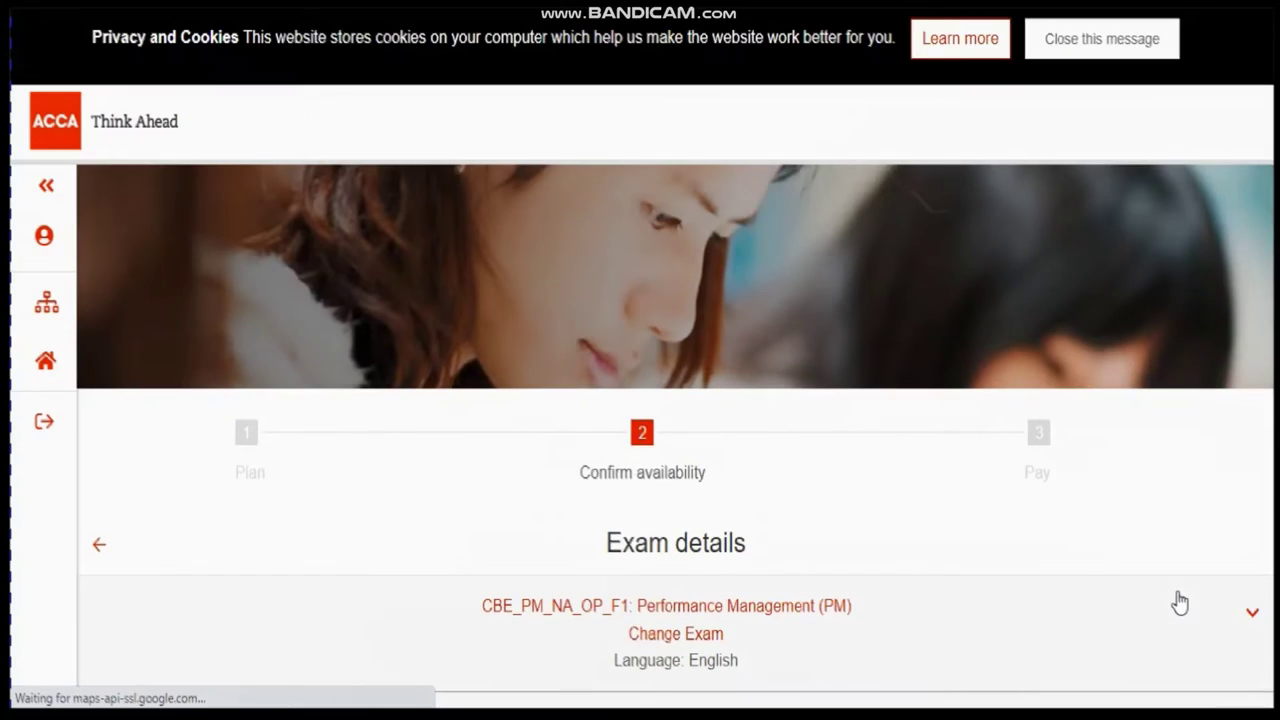
- Check the exam name and language in the exam details and proceed to finding an appointment
click(1180, 602)
scroll(603, 528, down, 1)
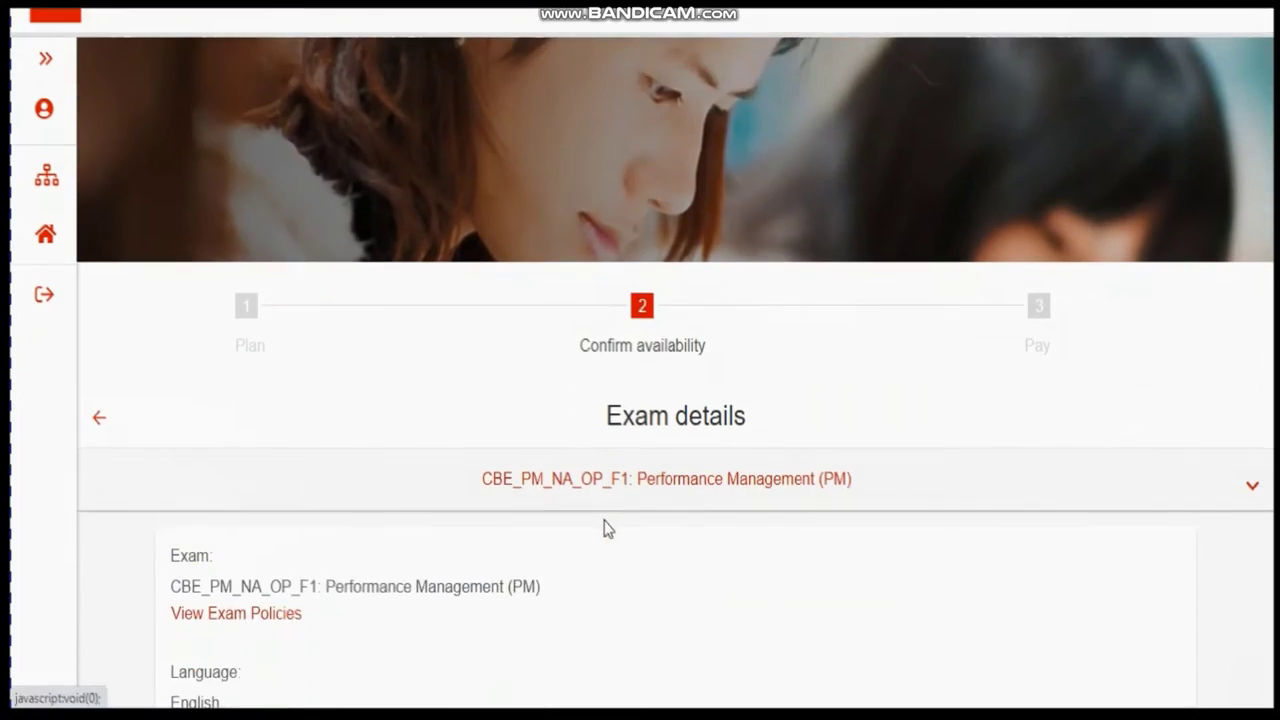
scroll(603, 528, down, 2)
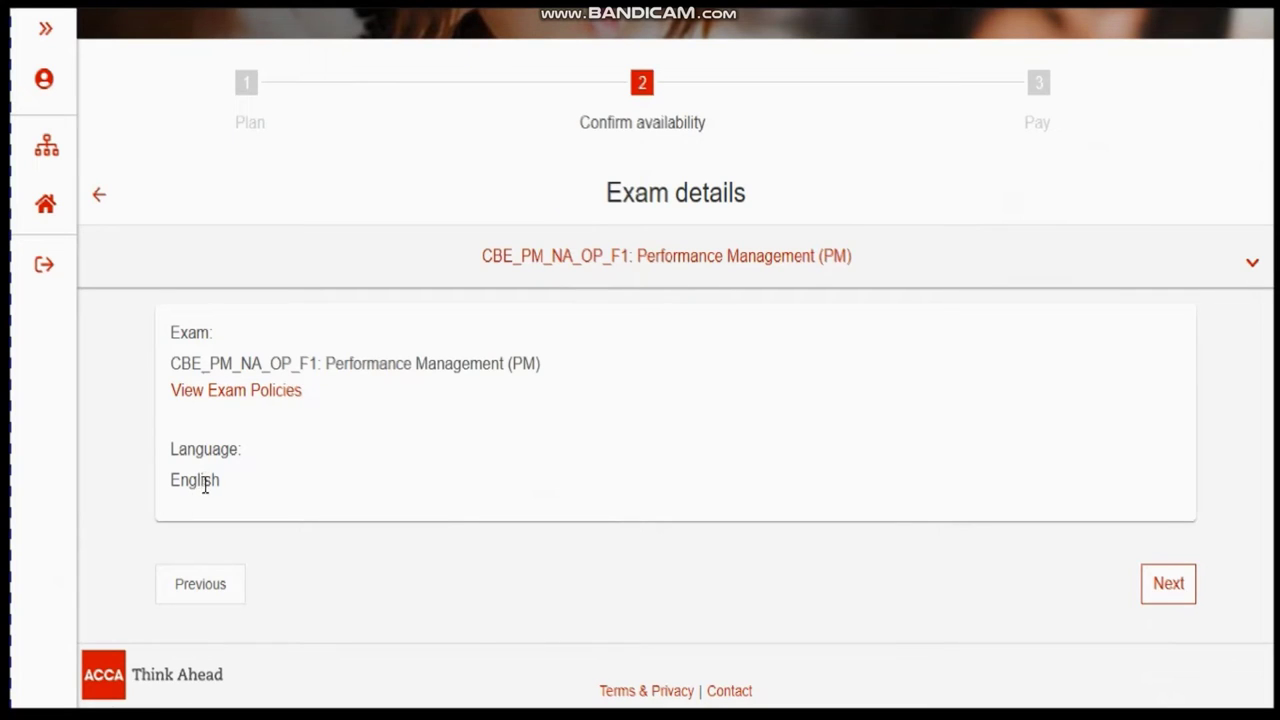
click(1168, 583)
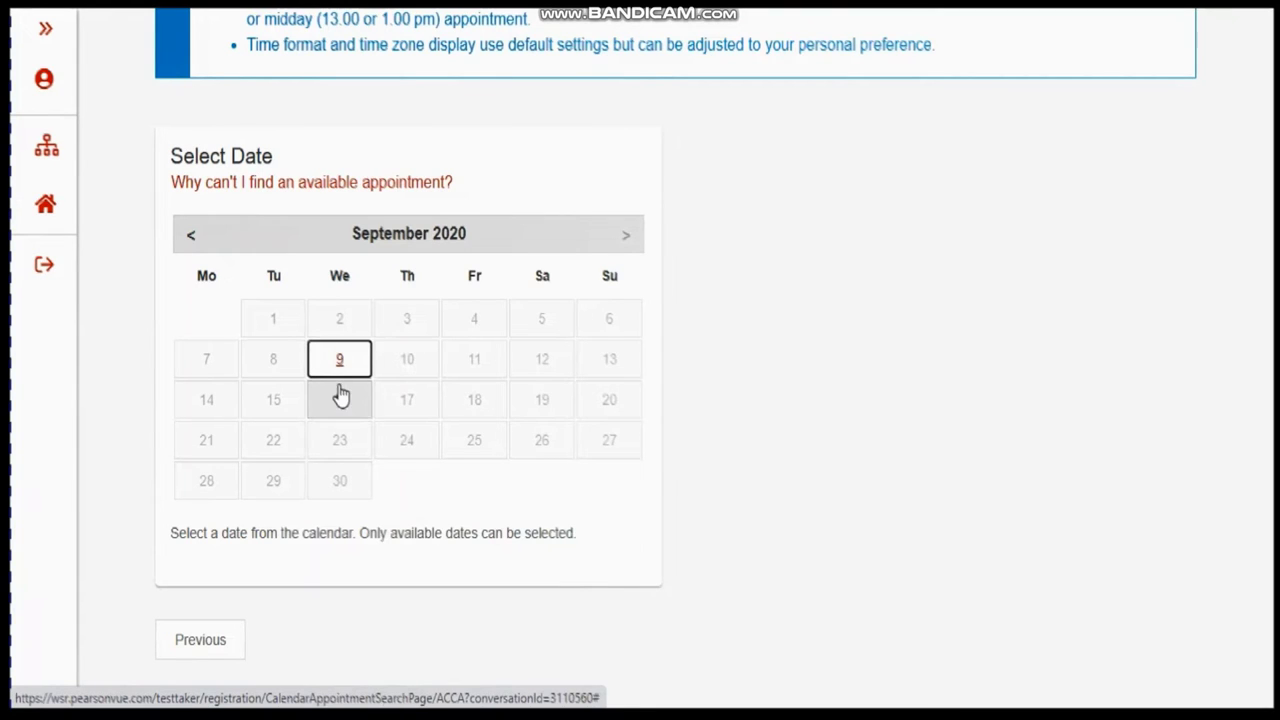
- Select Wednesday, 16 September 2020 as the exam date
click(341, 410)
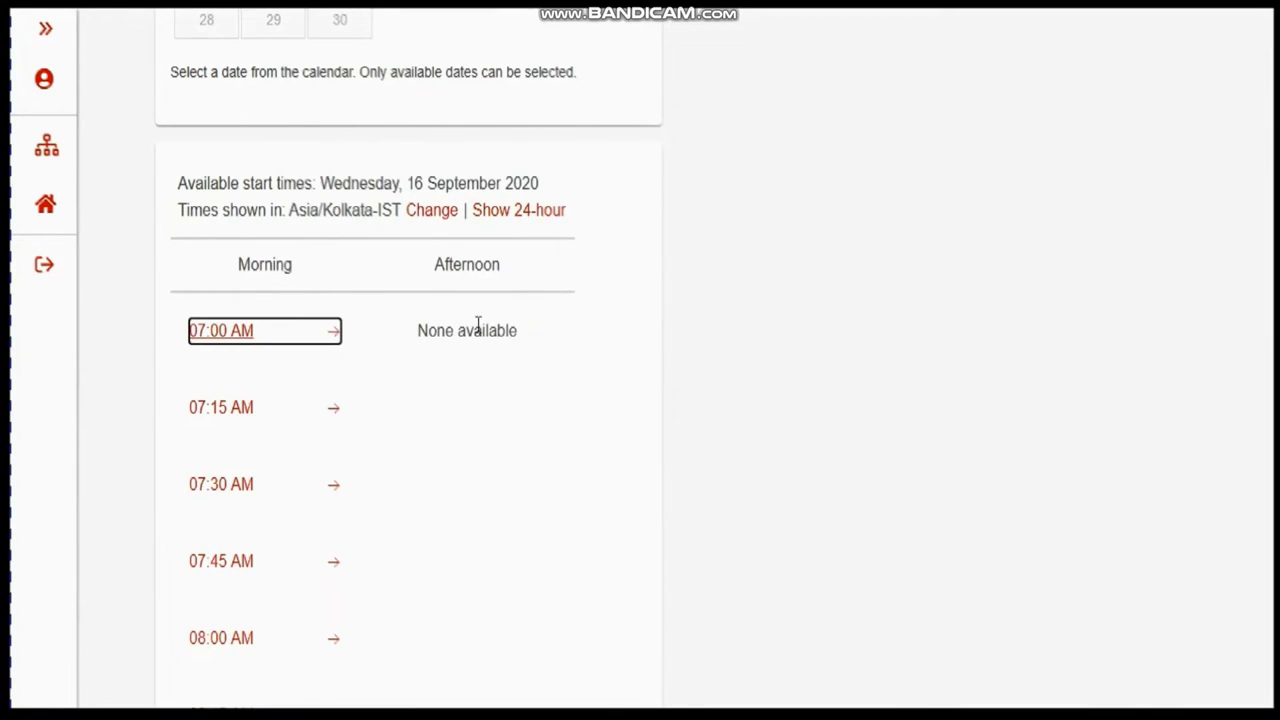
scroll(478, 325, up, 4)
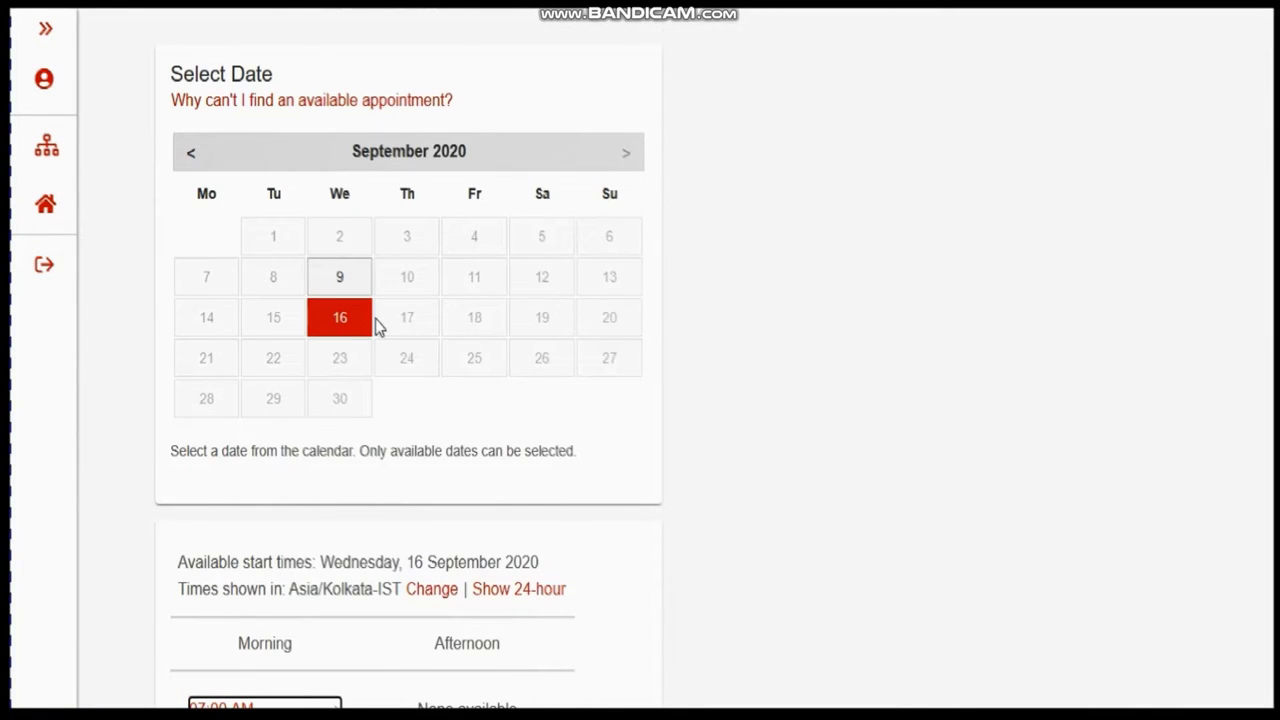
click(334, 331)
- Choose the 10:15 AM start time from the available morning appointments
scroll(255, 347, down, 3)
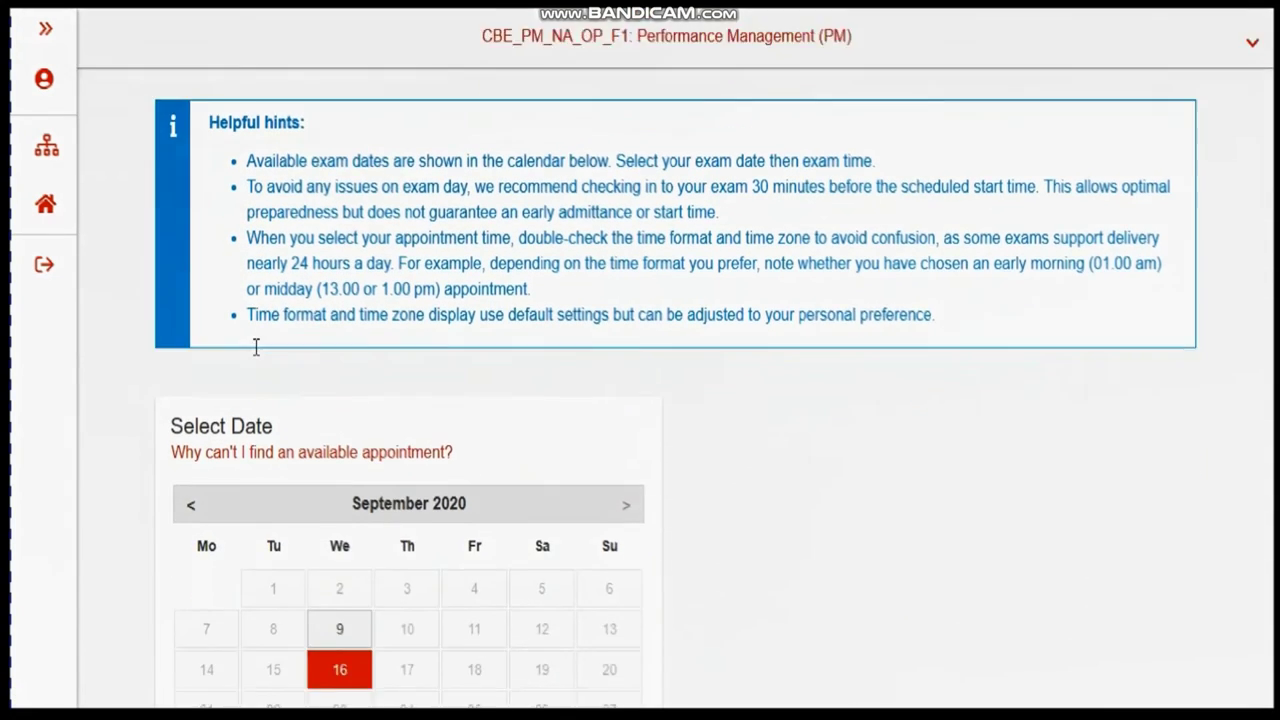
scroll(302, 374, down, 2)
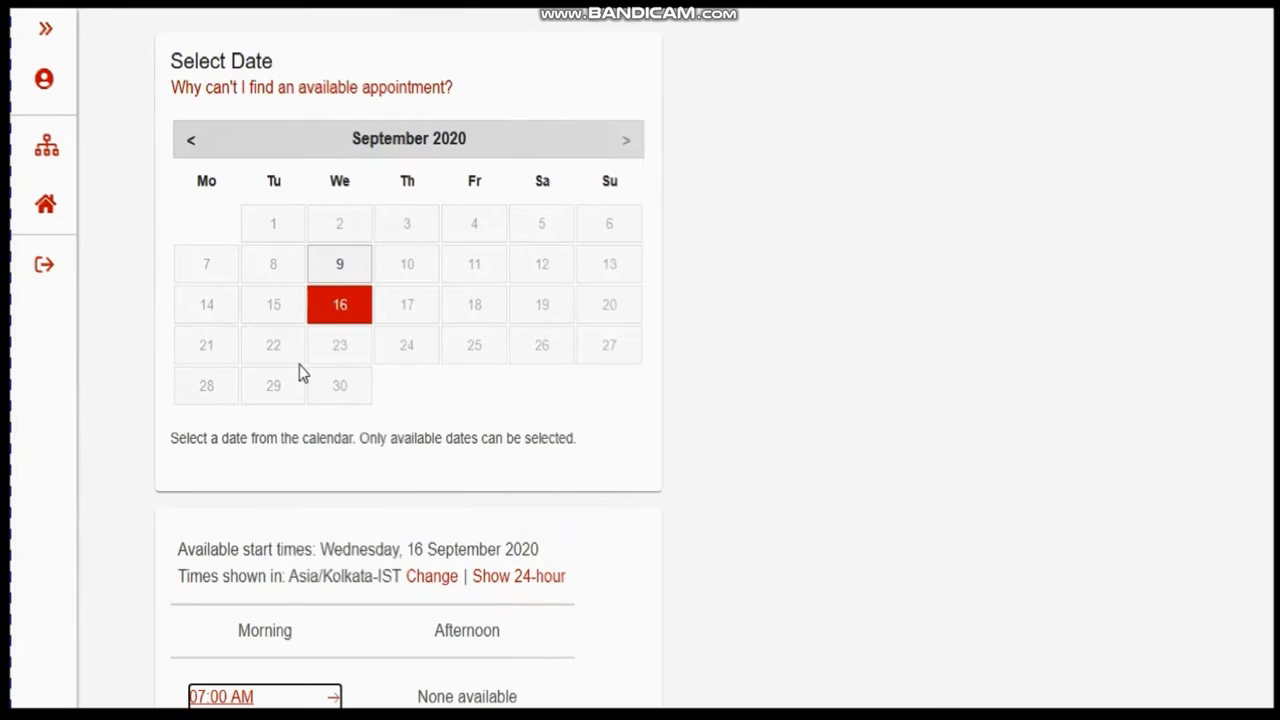
scroll(300, 371, down, 2)
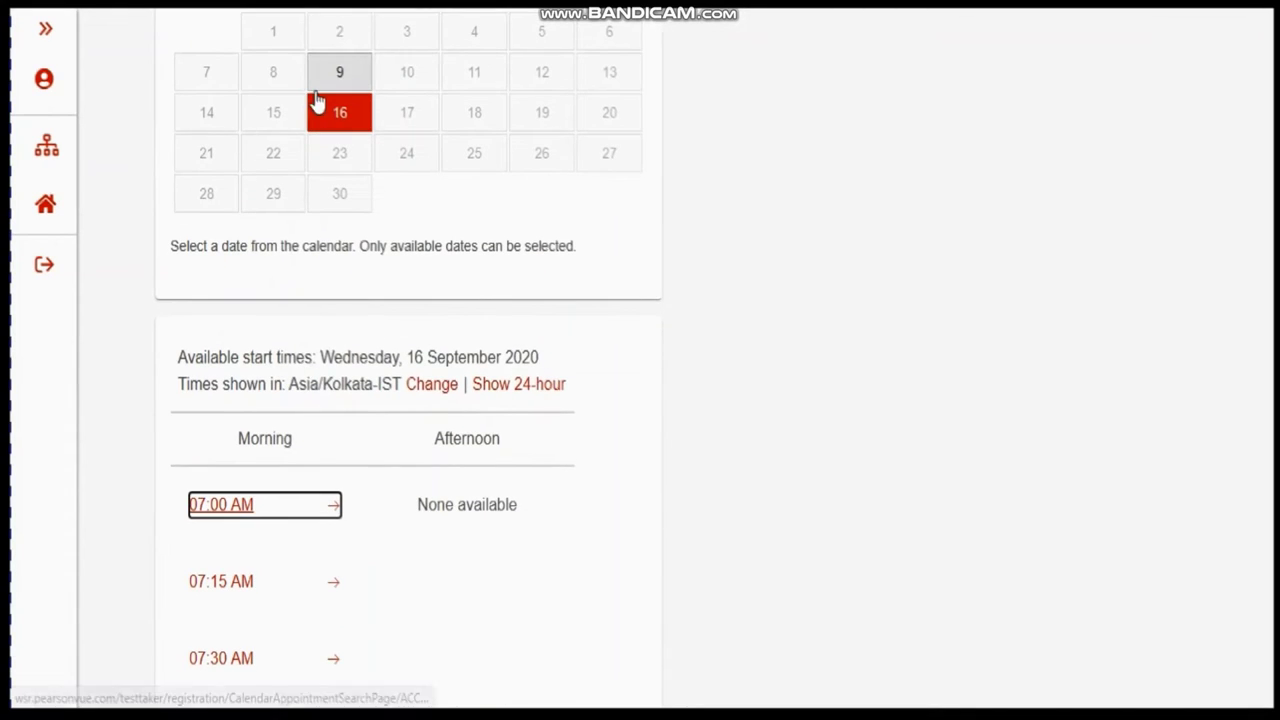
scroll(423, 400, down, 2)
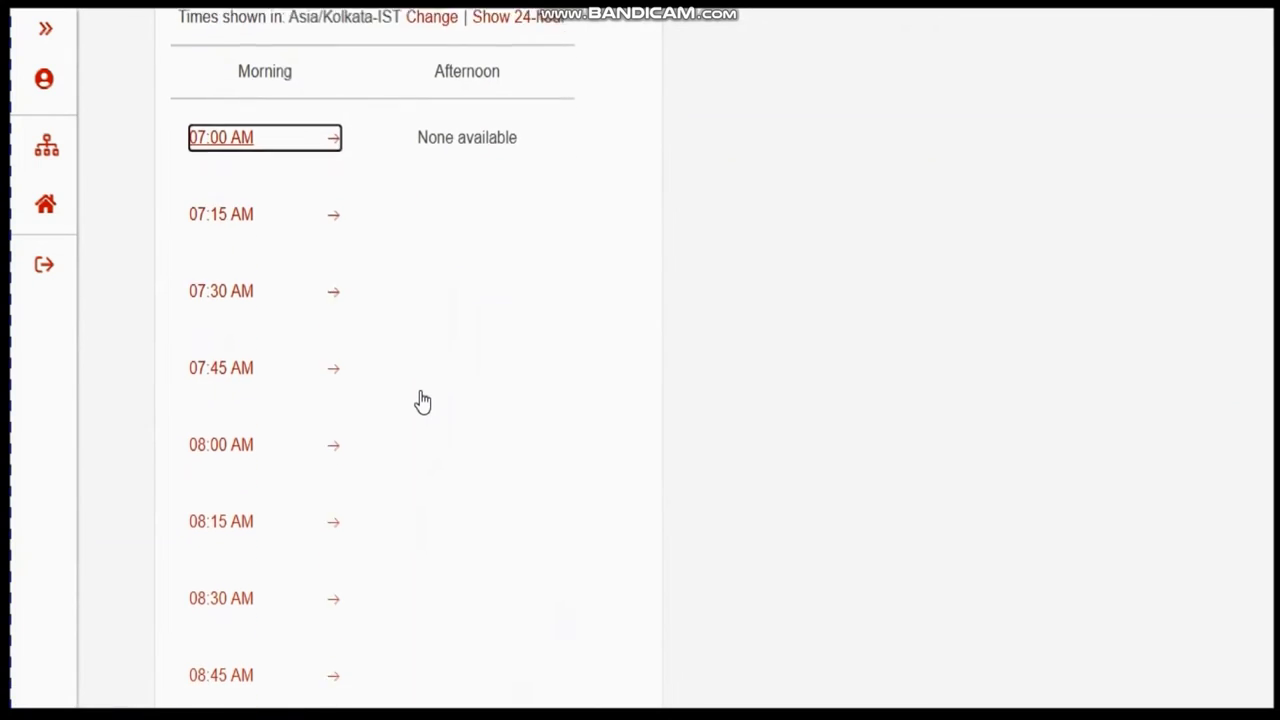
scroll(423, 400, down, 3)
scroll(423, 400, down, 3)
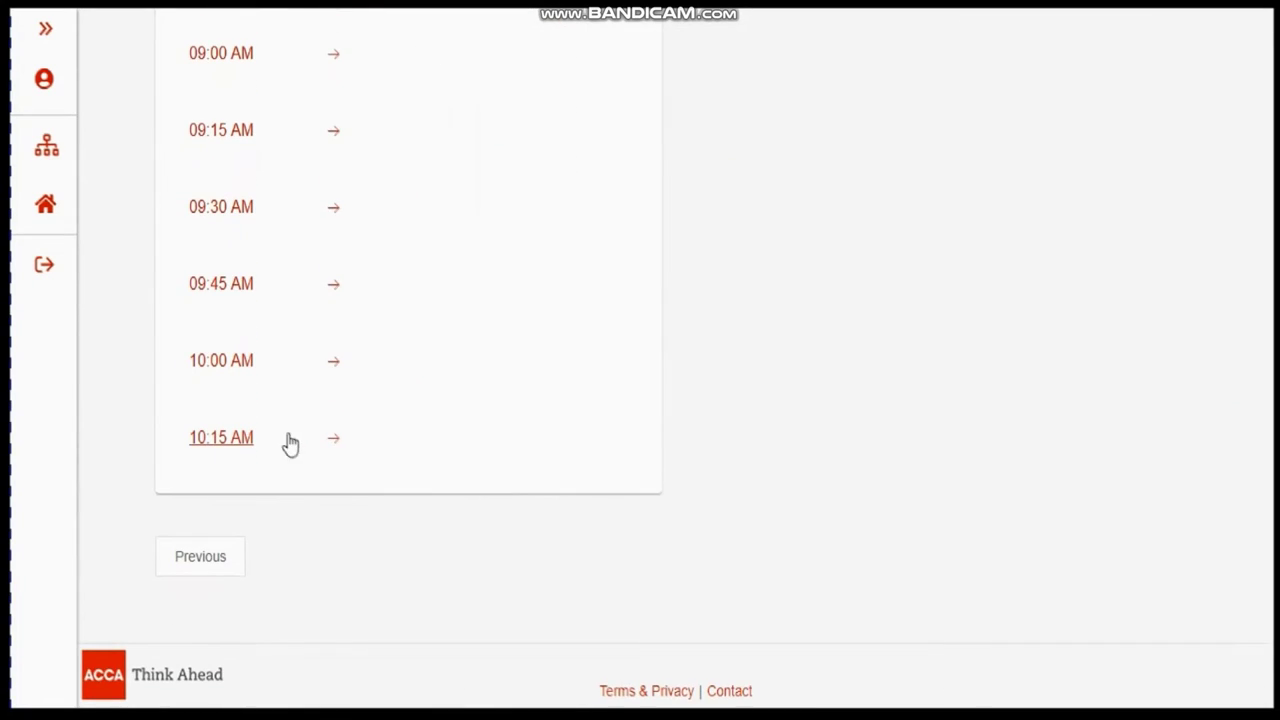
click(228, 444)
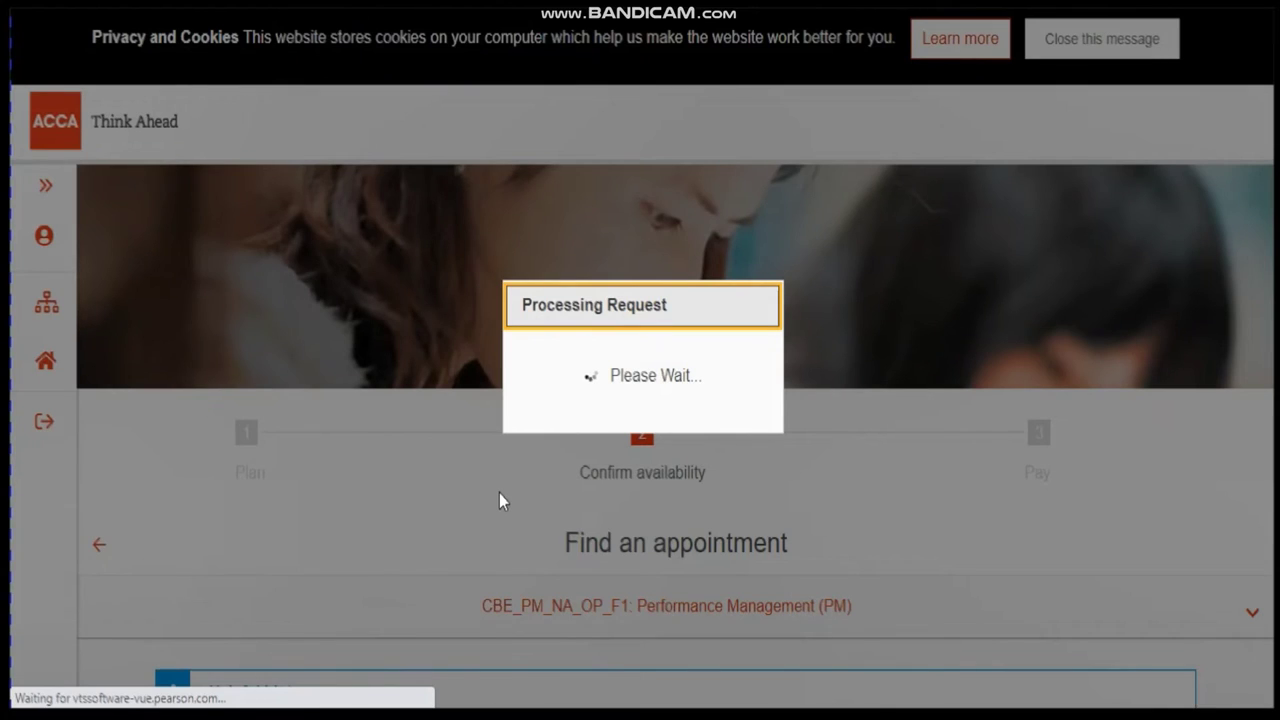
- Review the exam, appointment and personal information in the cart and proceed with confirming the booking
scroll(499, 493, down, 4)
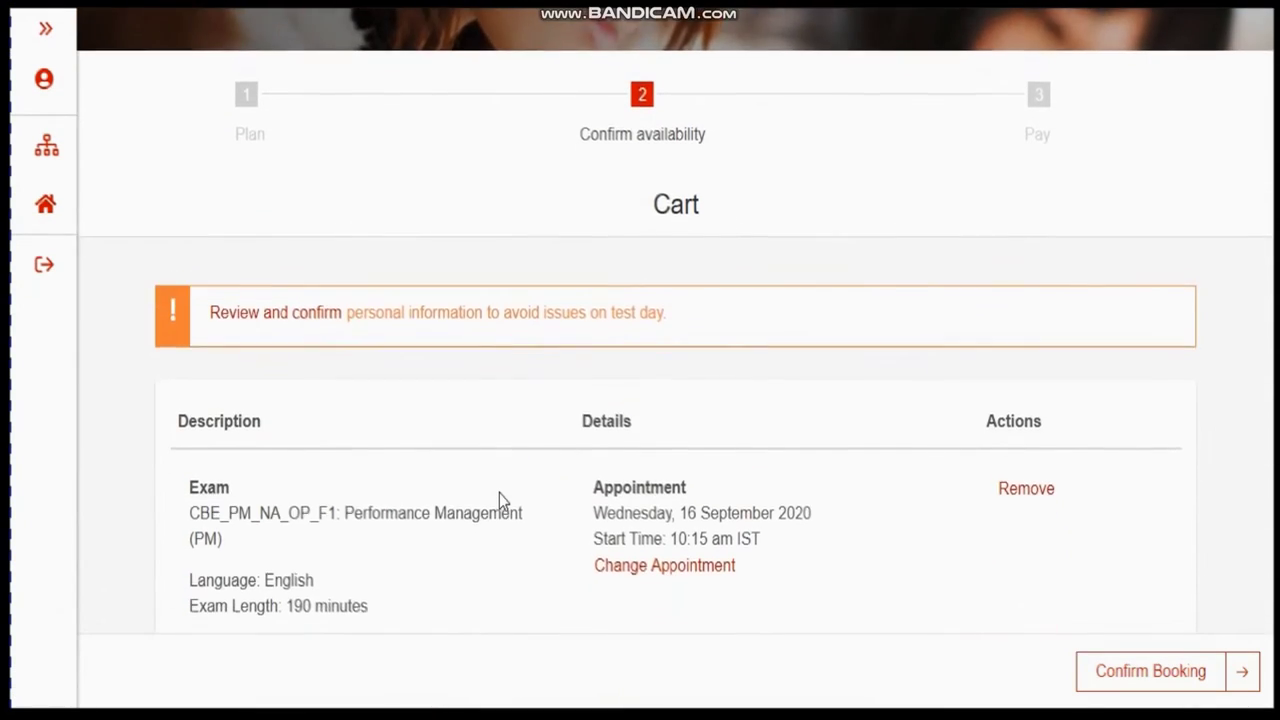
scroll(499, 493, down, 1)
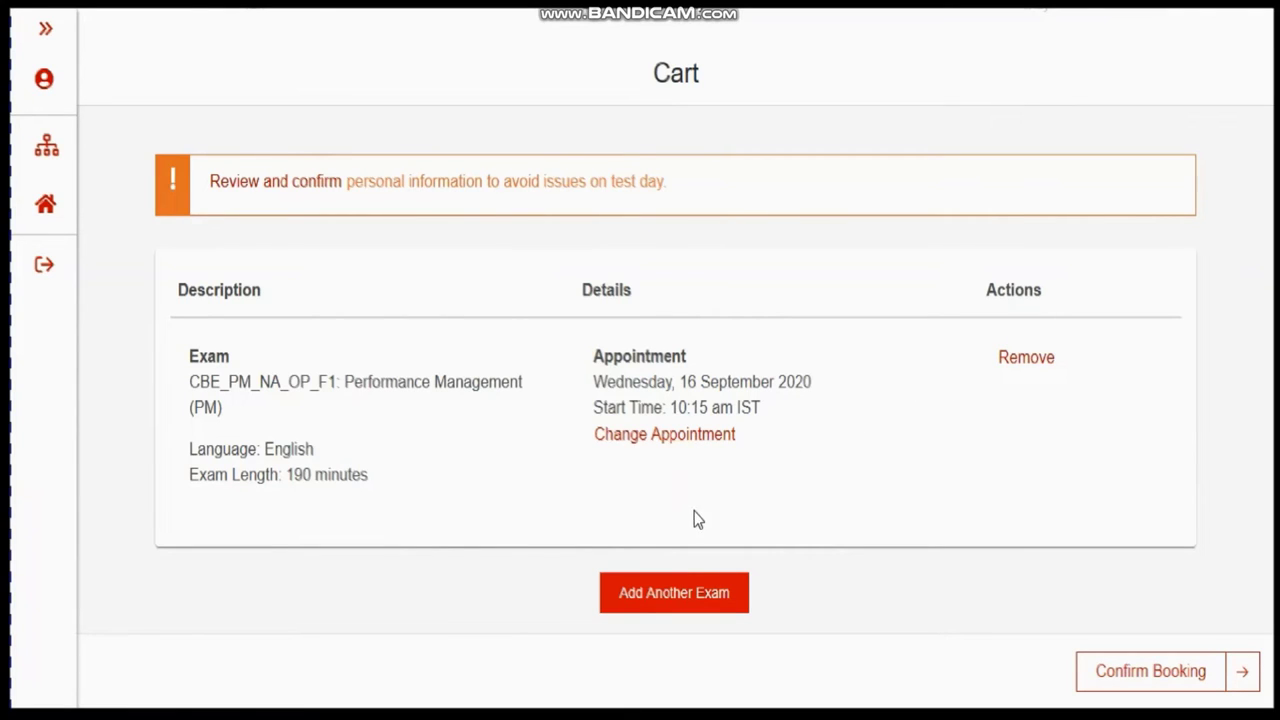
scroll(688, 520, down, 2)
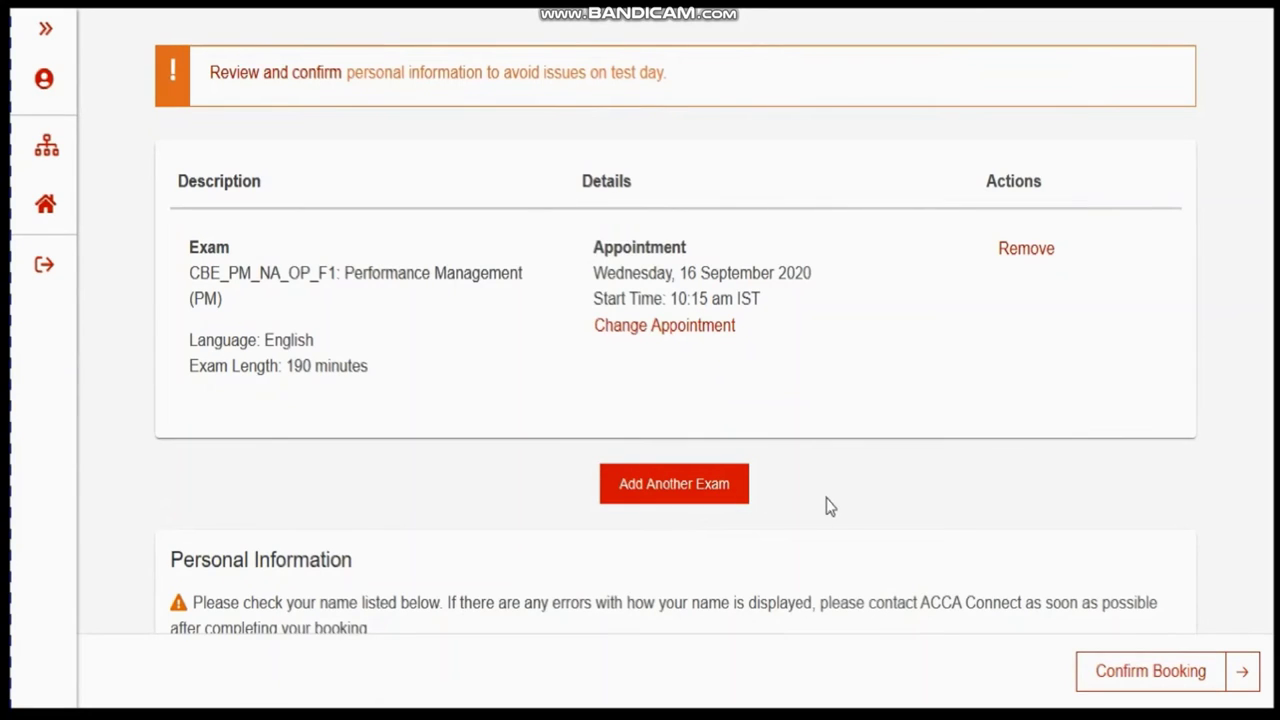
scroll(826, 498, down, 3)
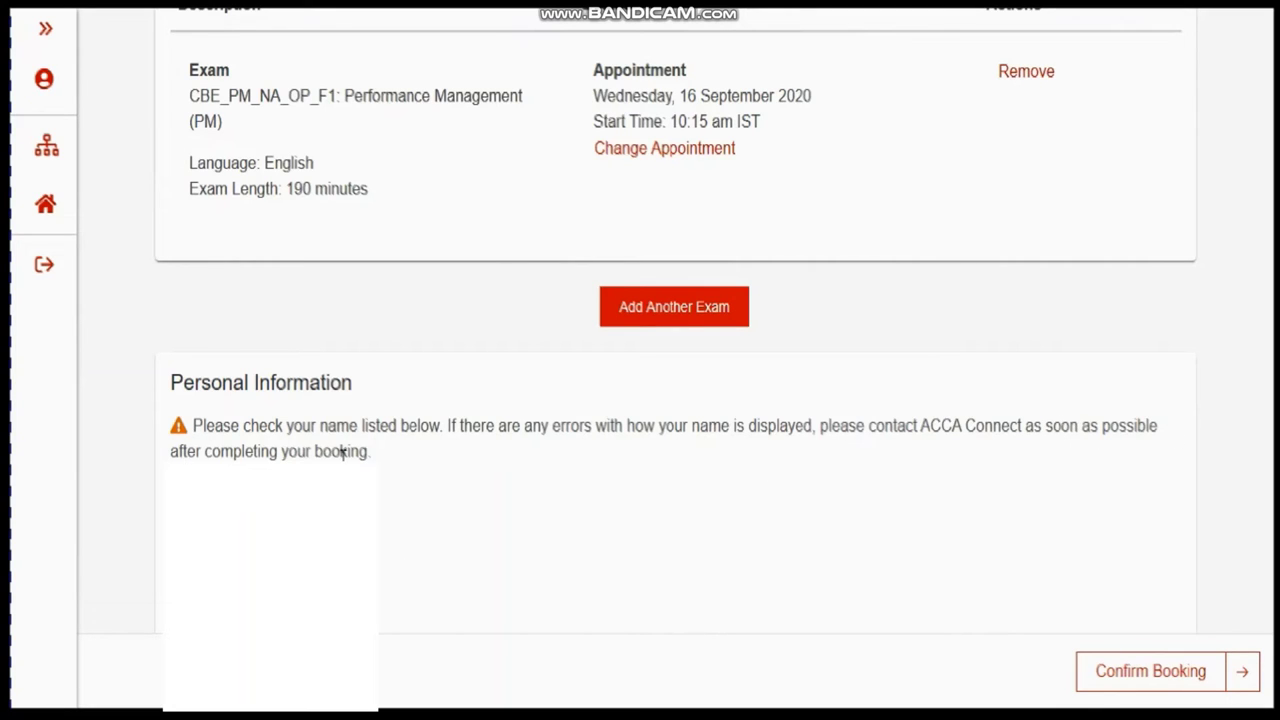
scroll(342, 453, down, 2)
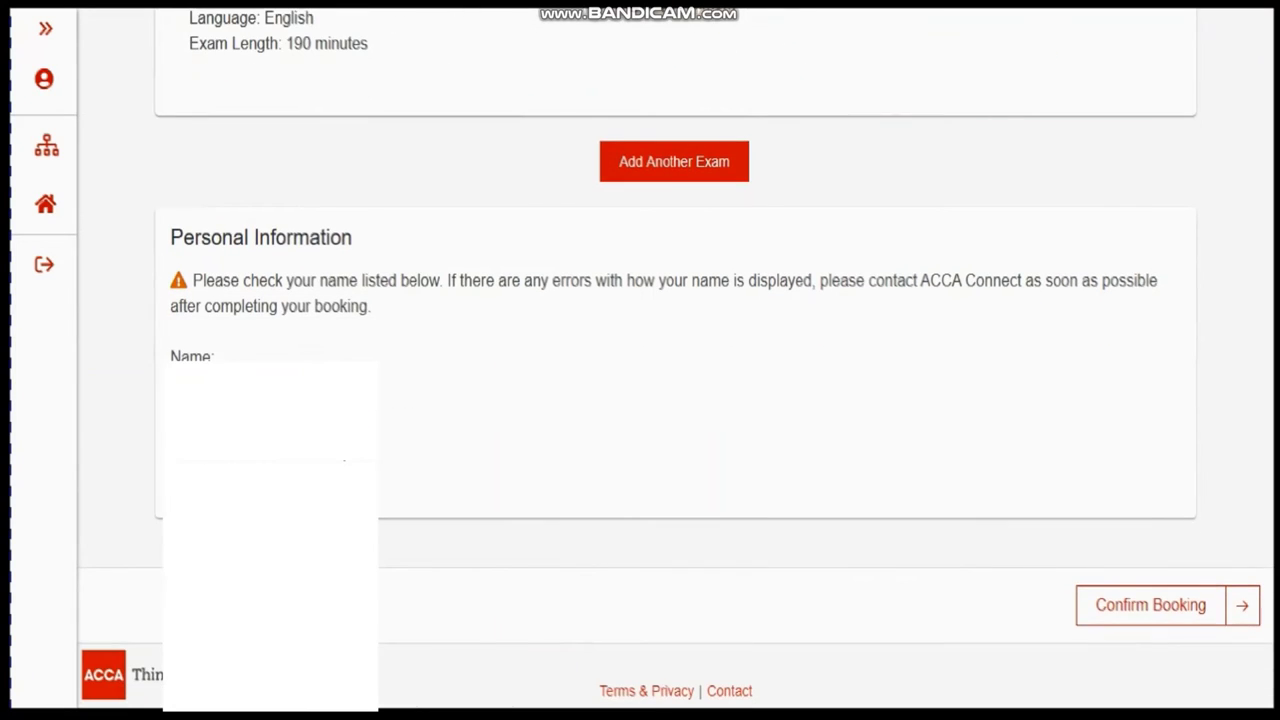
scroll(676, 359, up, 1)
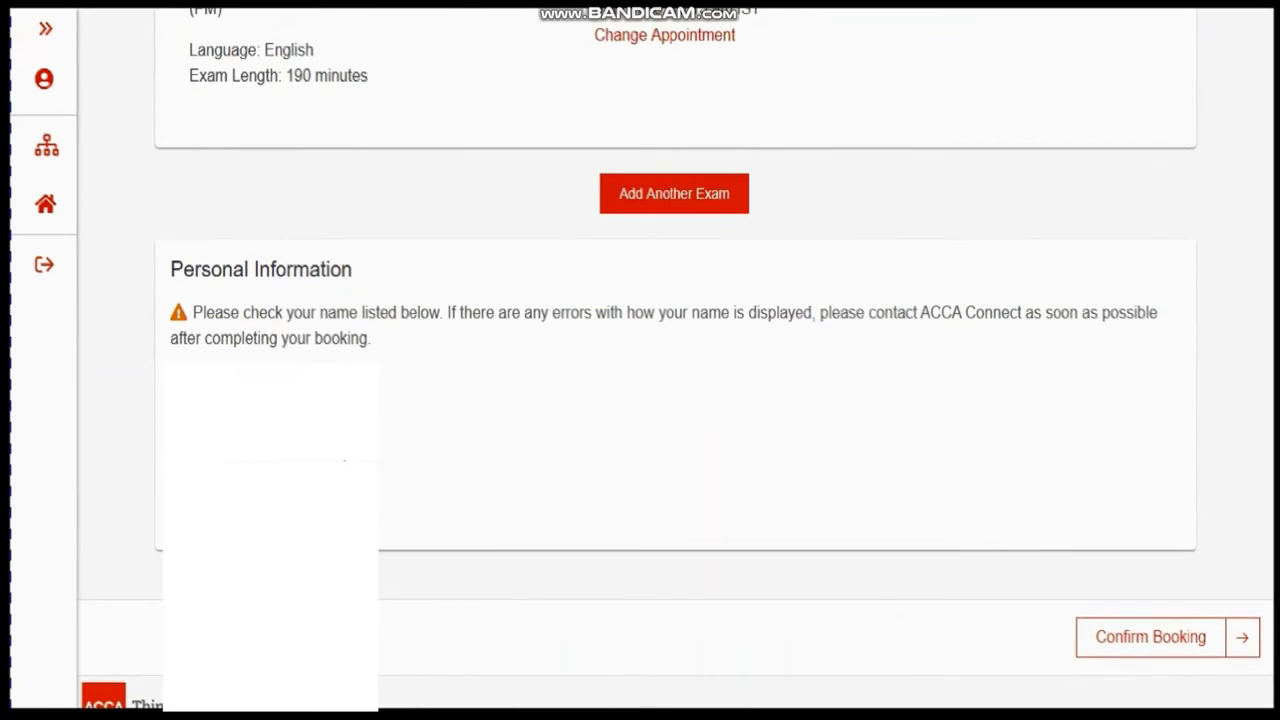
click(1137, 644)
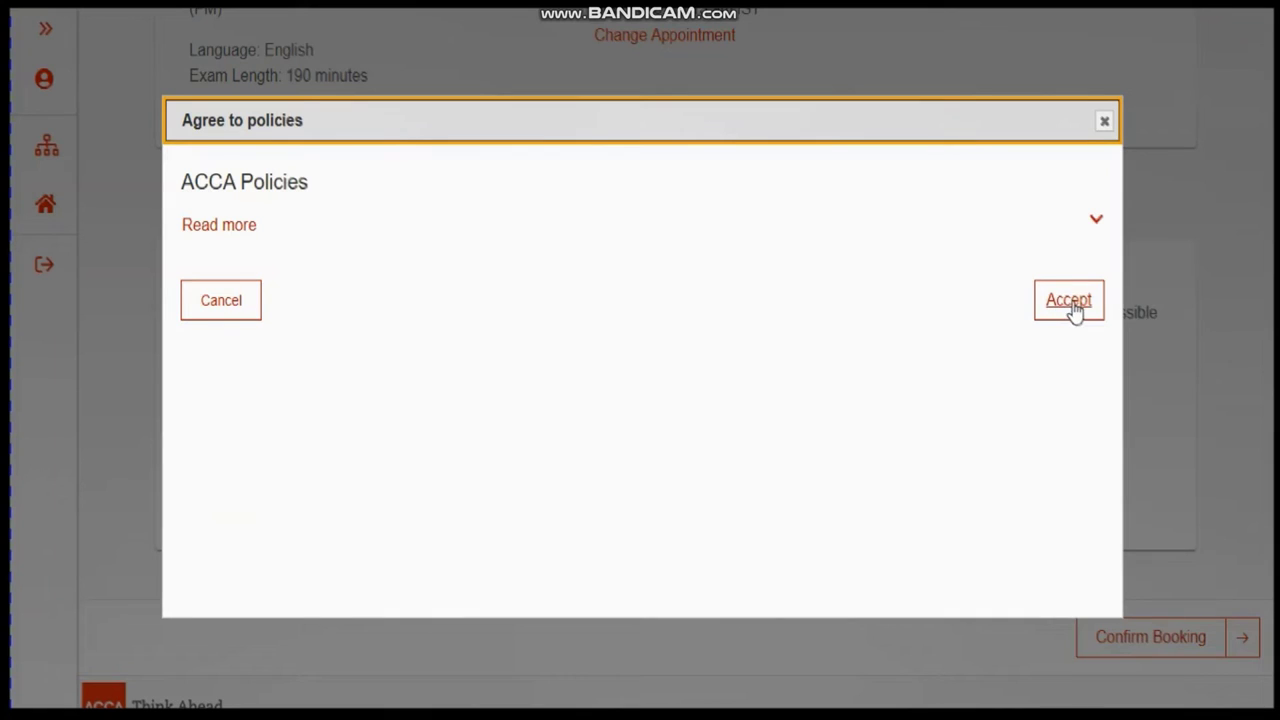
- Look at the ACCA policies' full text, collapse it again and accept the policies
click(1093, 223)
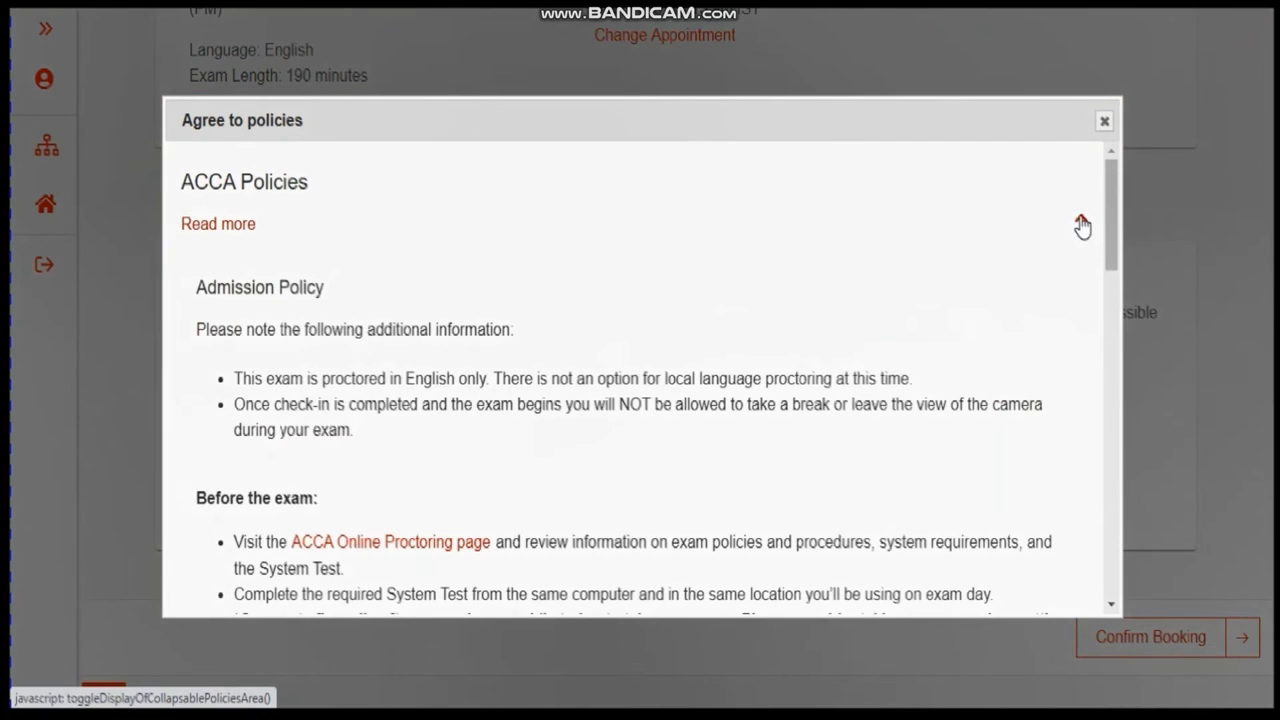
click(1082, 224)
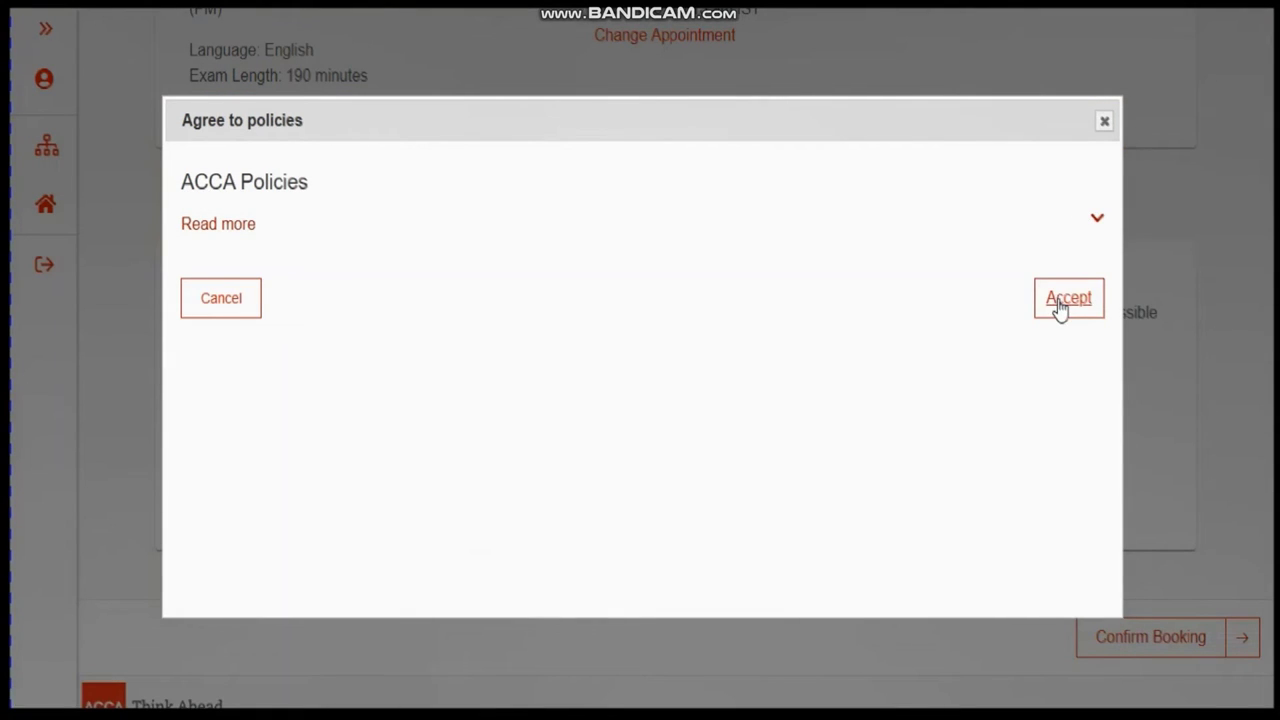
click(1060, 305)
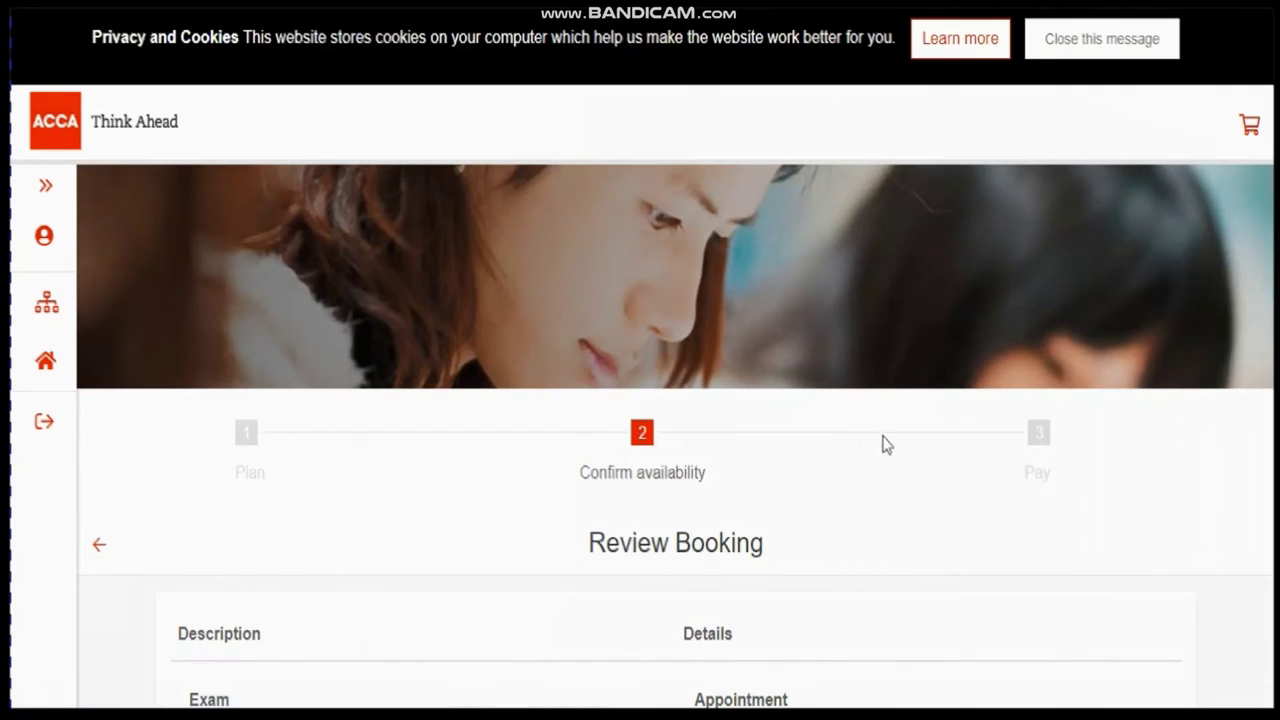
- Review the booking's exam code, language and appointment details, and confirm the booking
scroll(862, 455, down, 5)
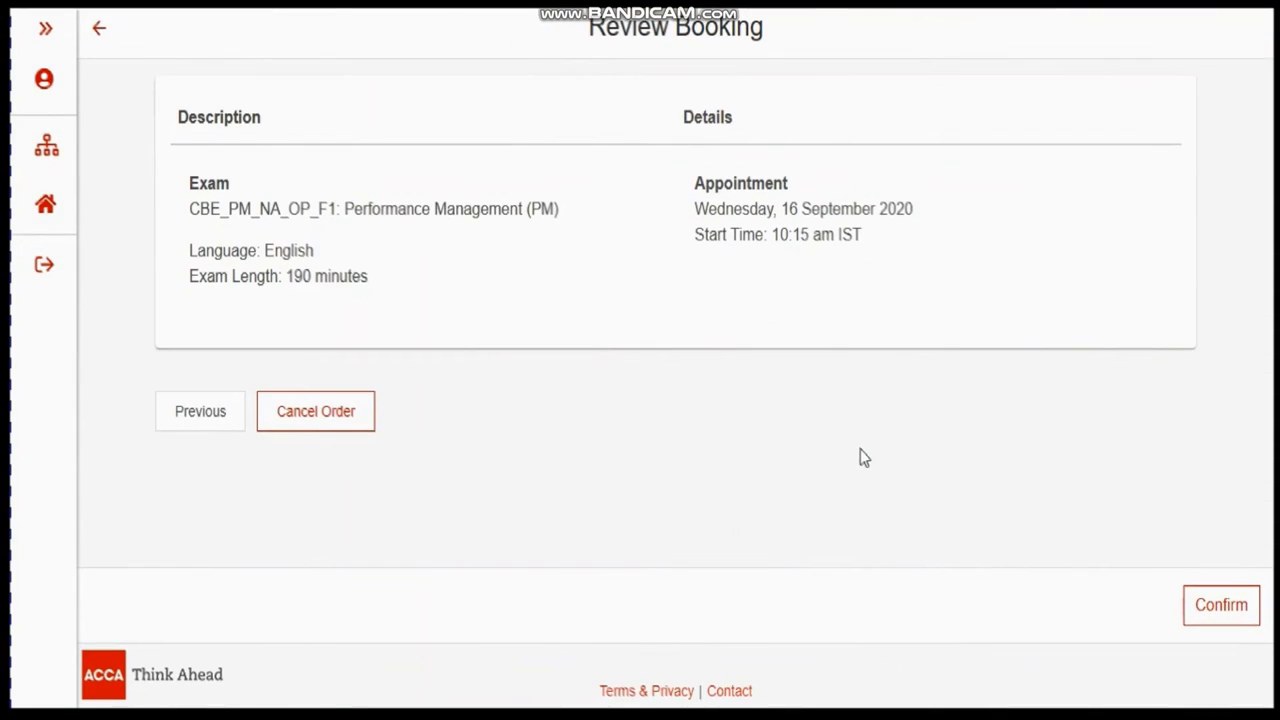
scroll(862, 455, up, 1)
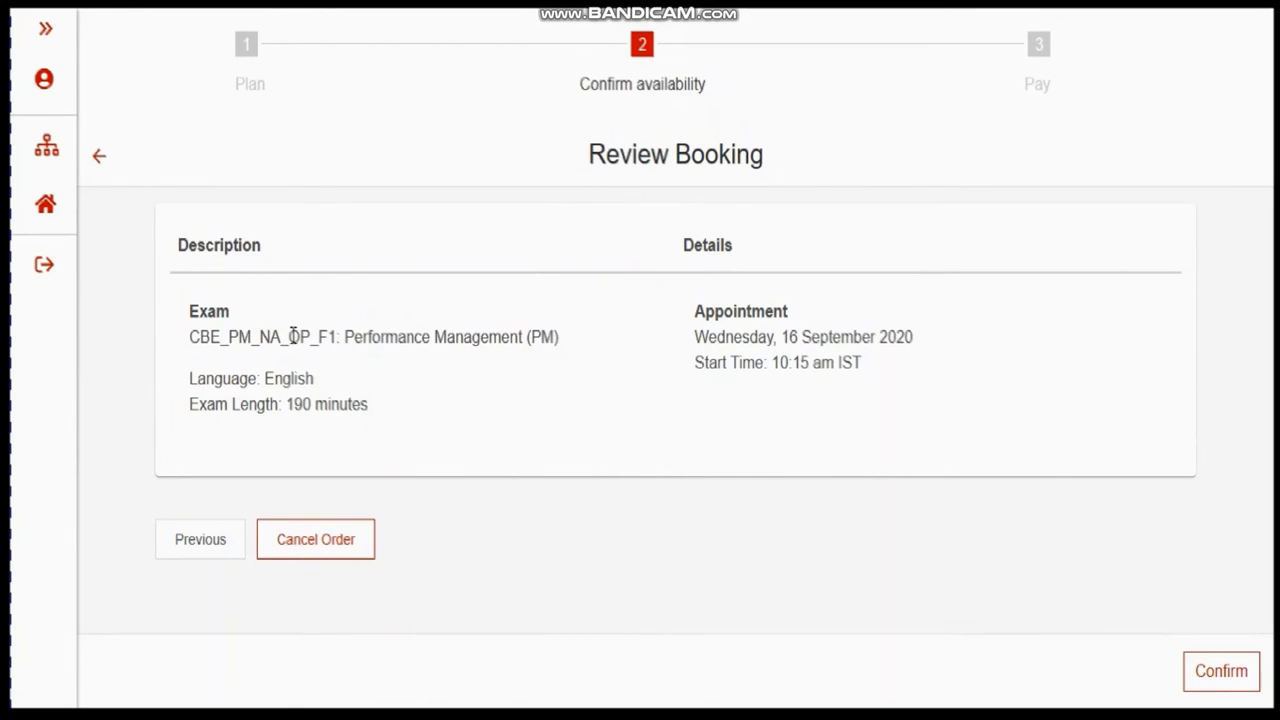
drag(327, 336, 340, 337)
click(535, 336)
scroll(509, 500, down, 1)
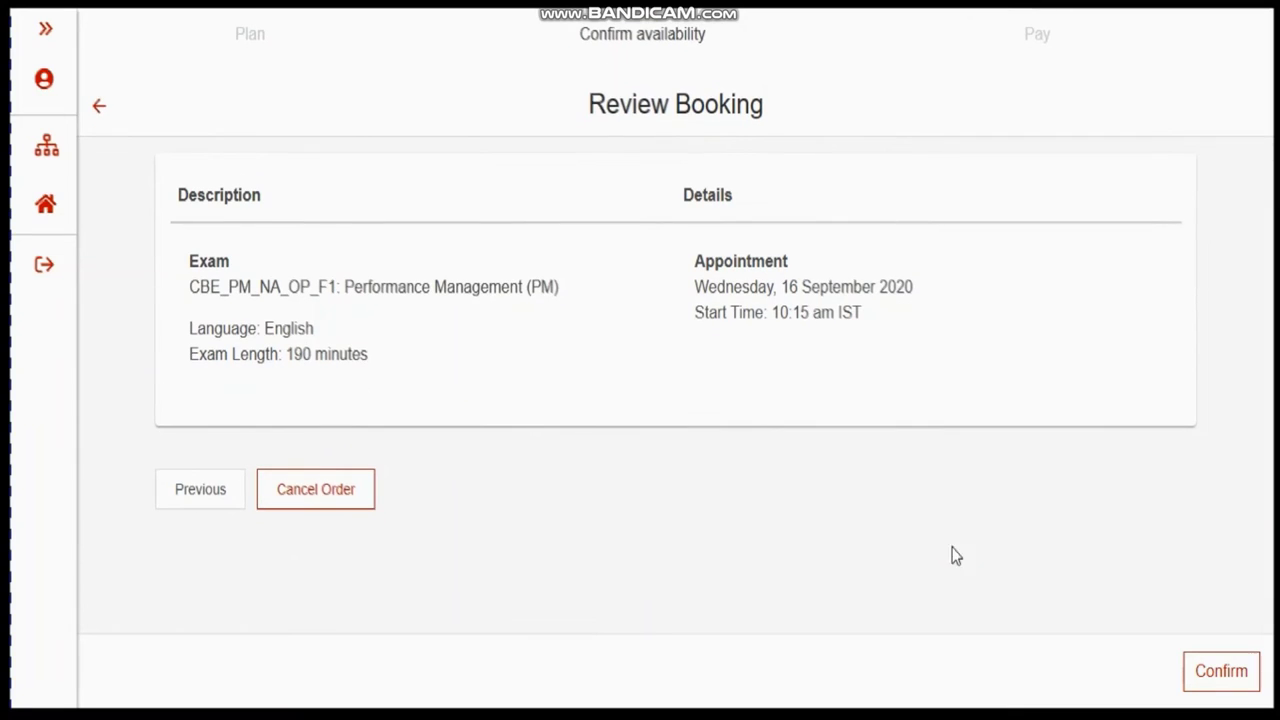
click(1210, 675)
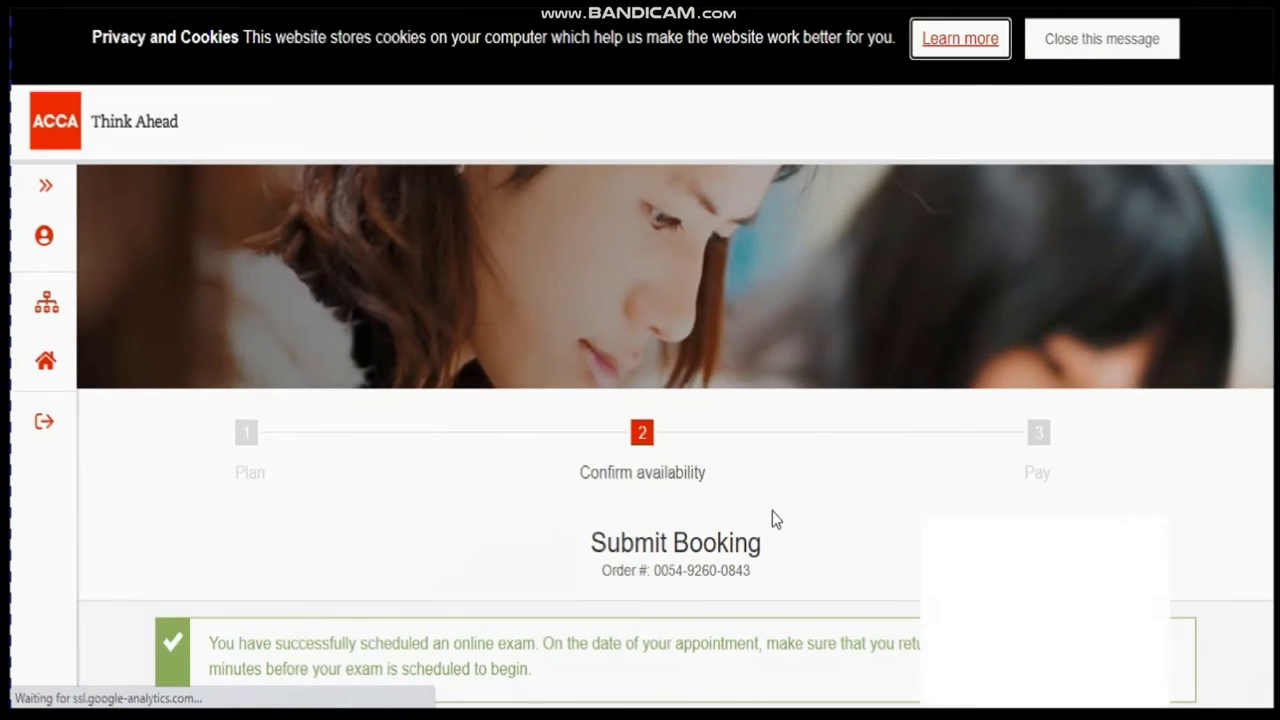
- Read the notices about the exam-day return time and the system test, and finish the booking submission
scroll(772, 518, down, 2)
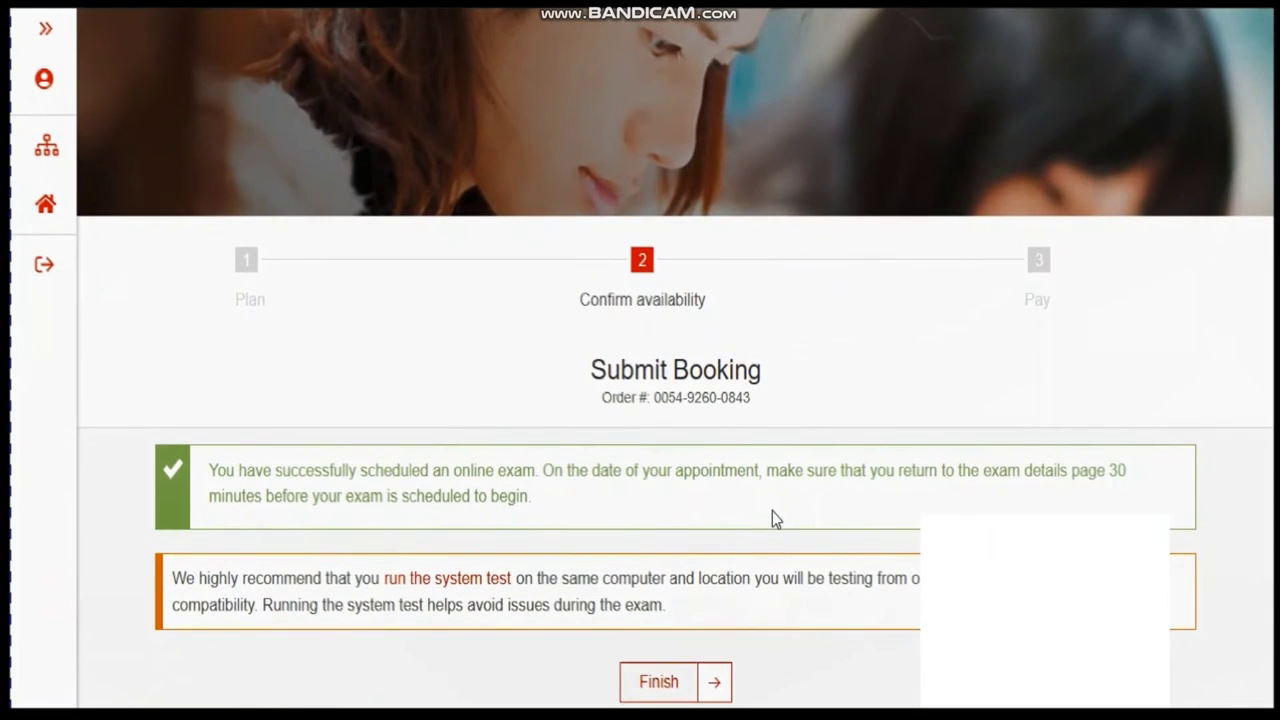
scroll(772, 511, down, 3)
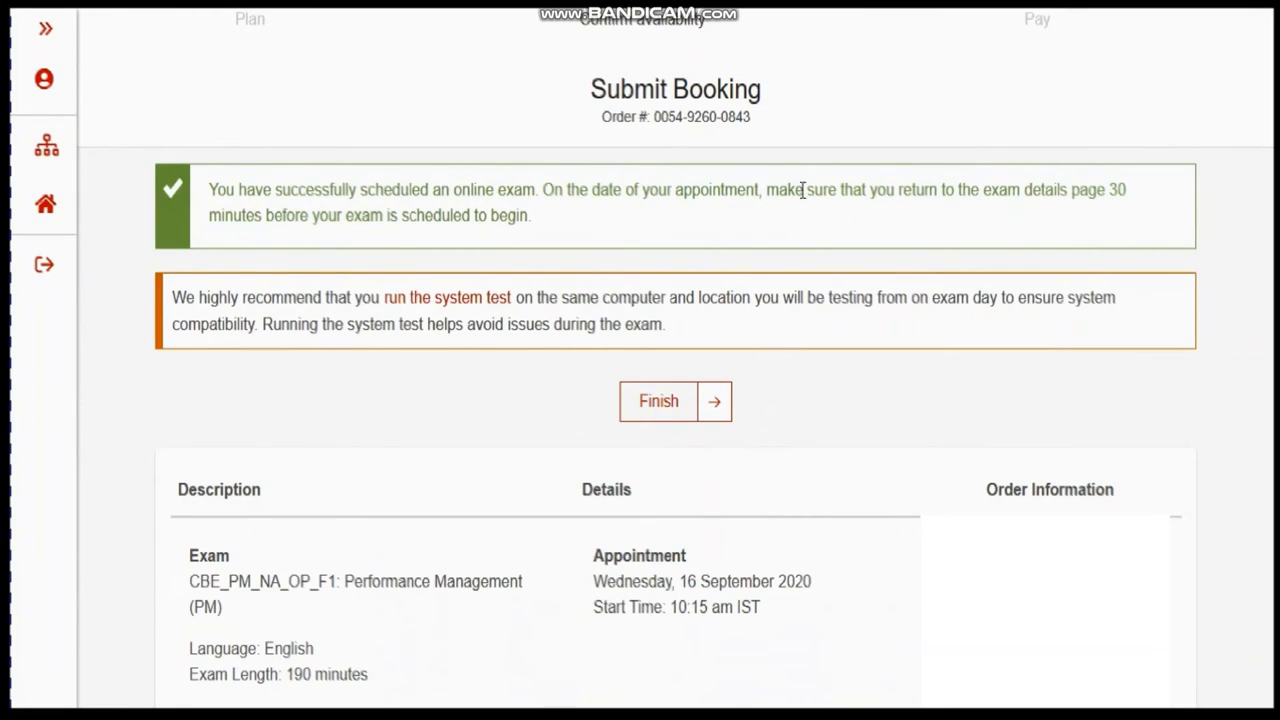
drag(766, 188, 829, 226)
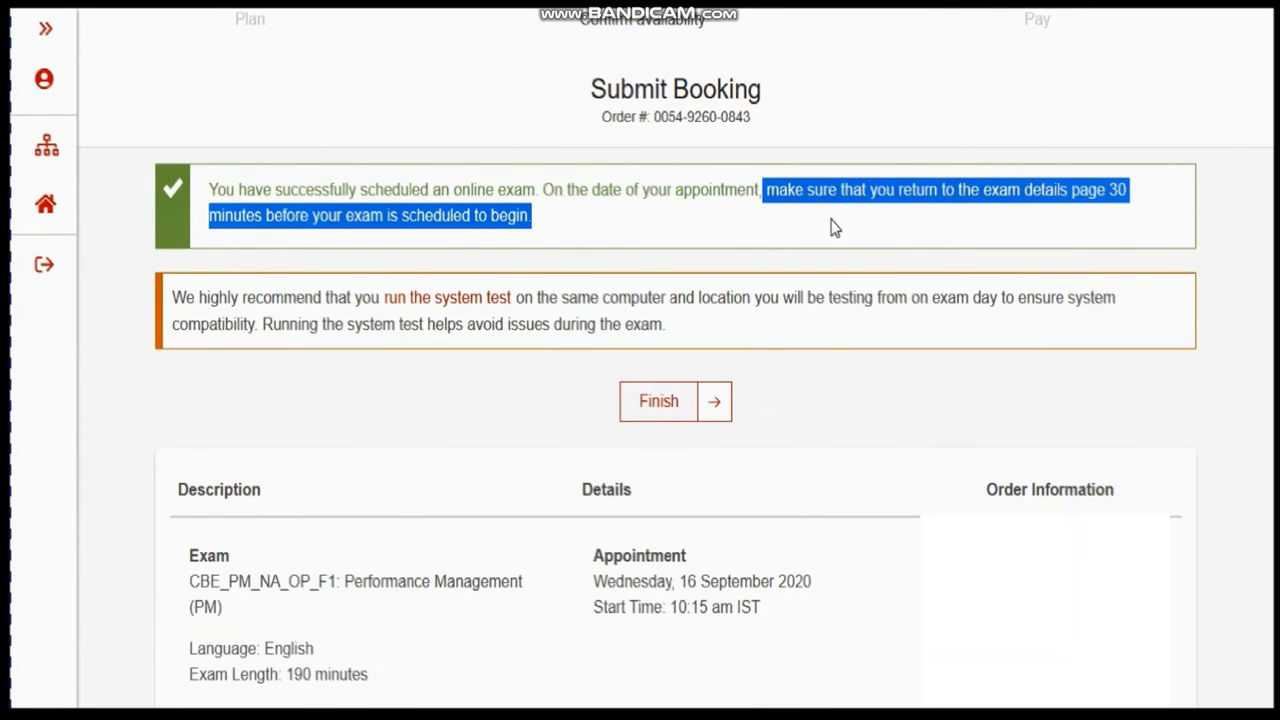
click(551, 222)
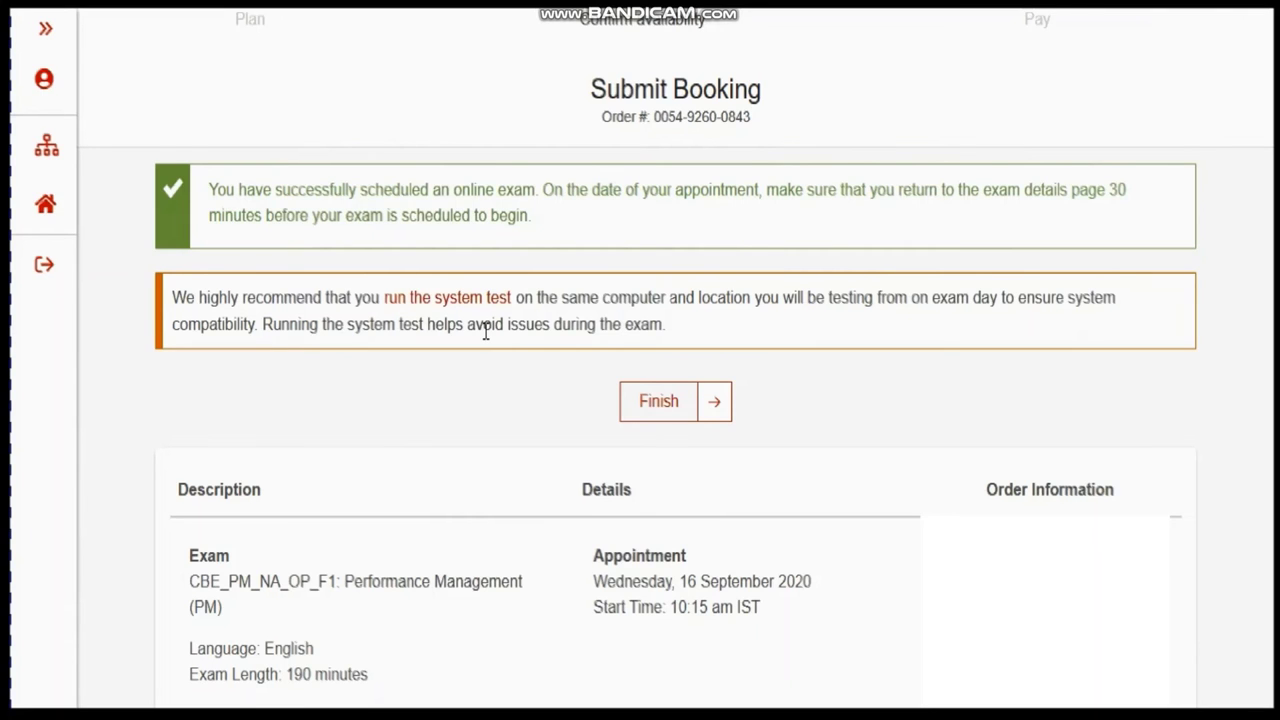
click(658, 412)
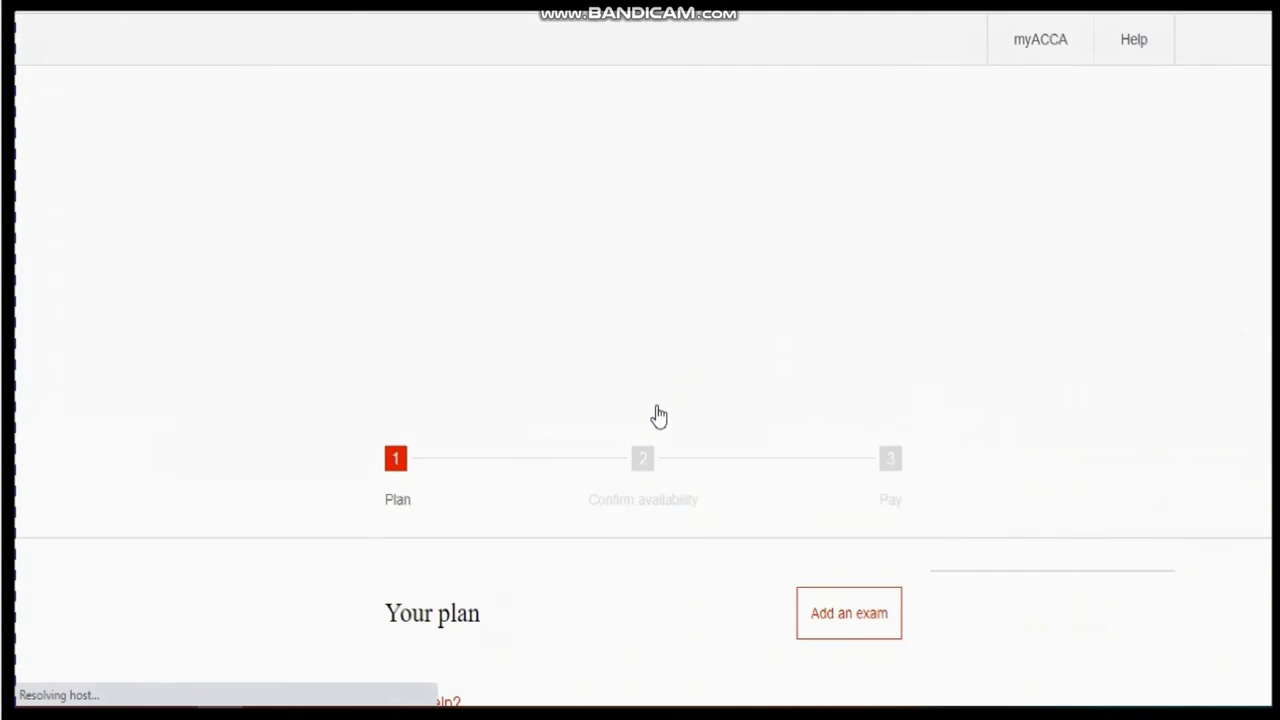
- Check the Performance Management (PM) exam's payment status in the plan, accept the booking terms and conditions, and complete the booking
scroll(789, 422, down, 2)
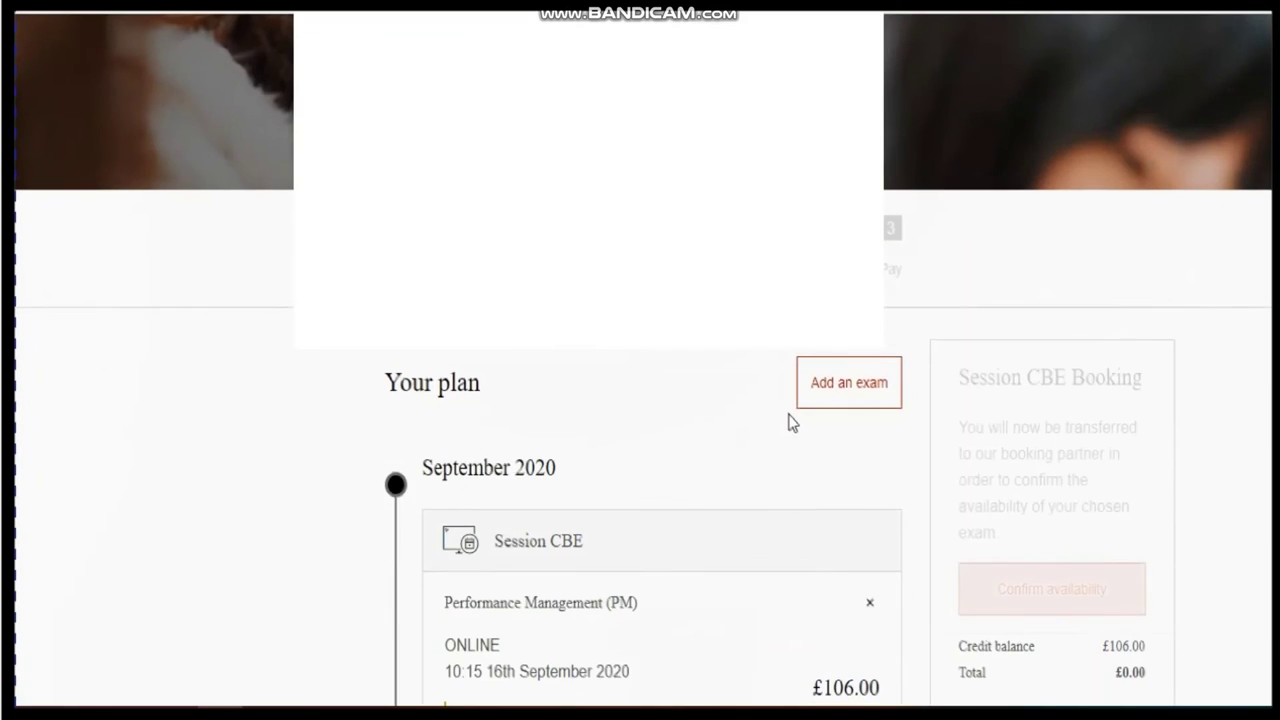
scroll(789, 422, down, 4)
scroll(790, 421, up, 1)
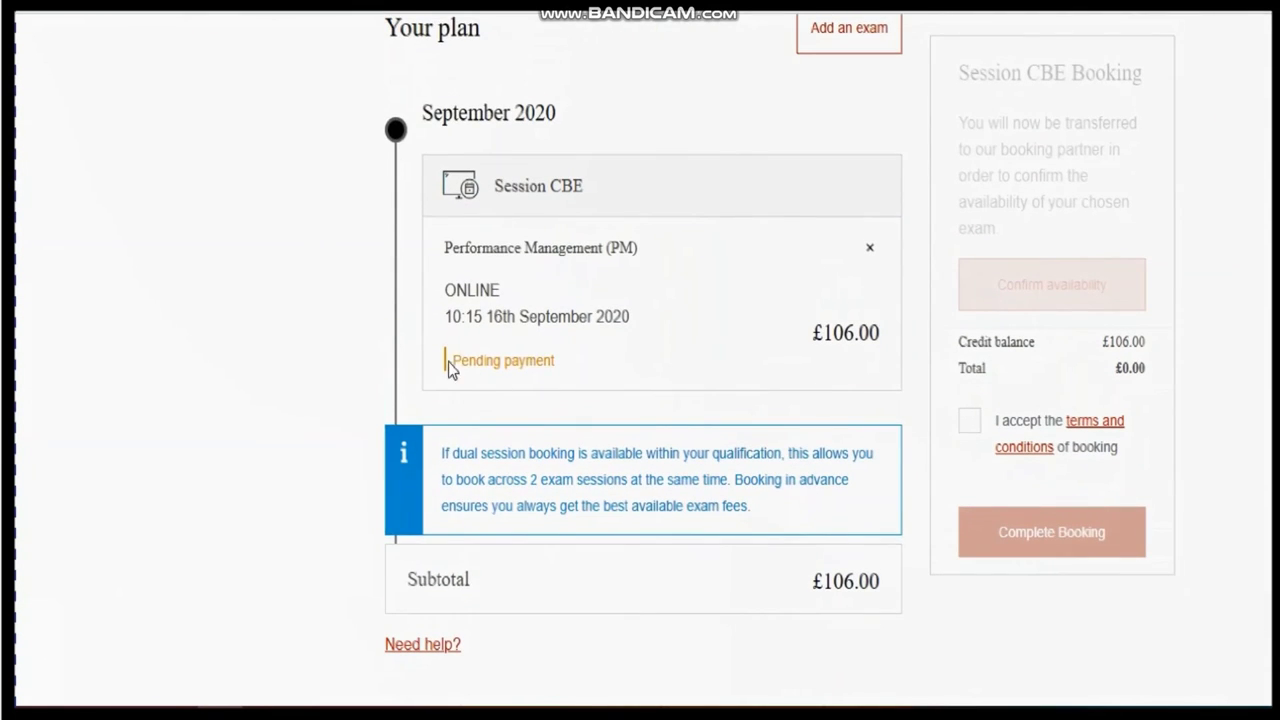
drag(447, 365, 535, 367)
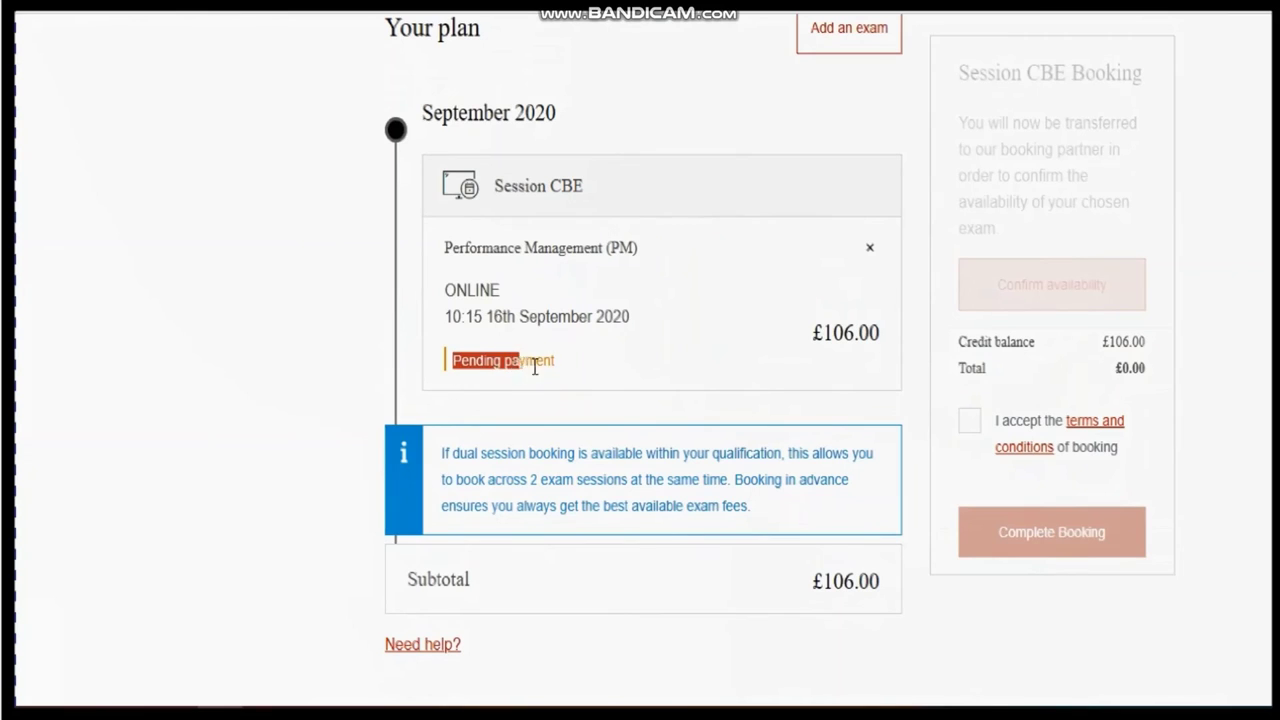
click(605, 340)
scroll(690, 254, up, 1)
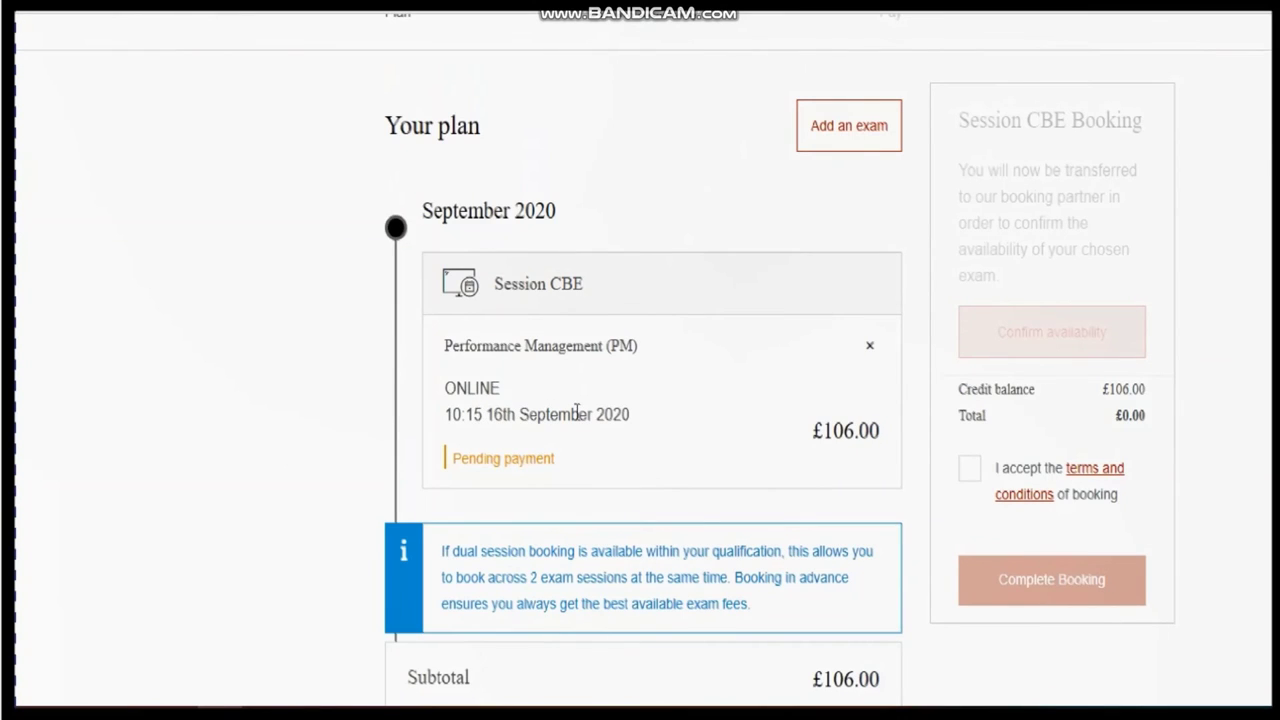
click(970, 478)
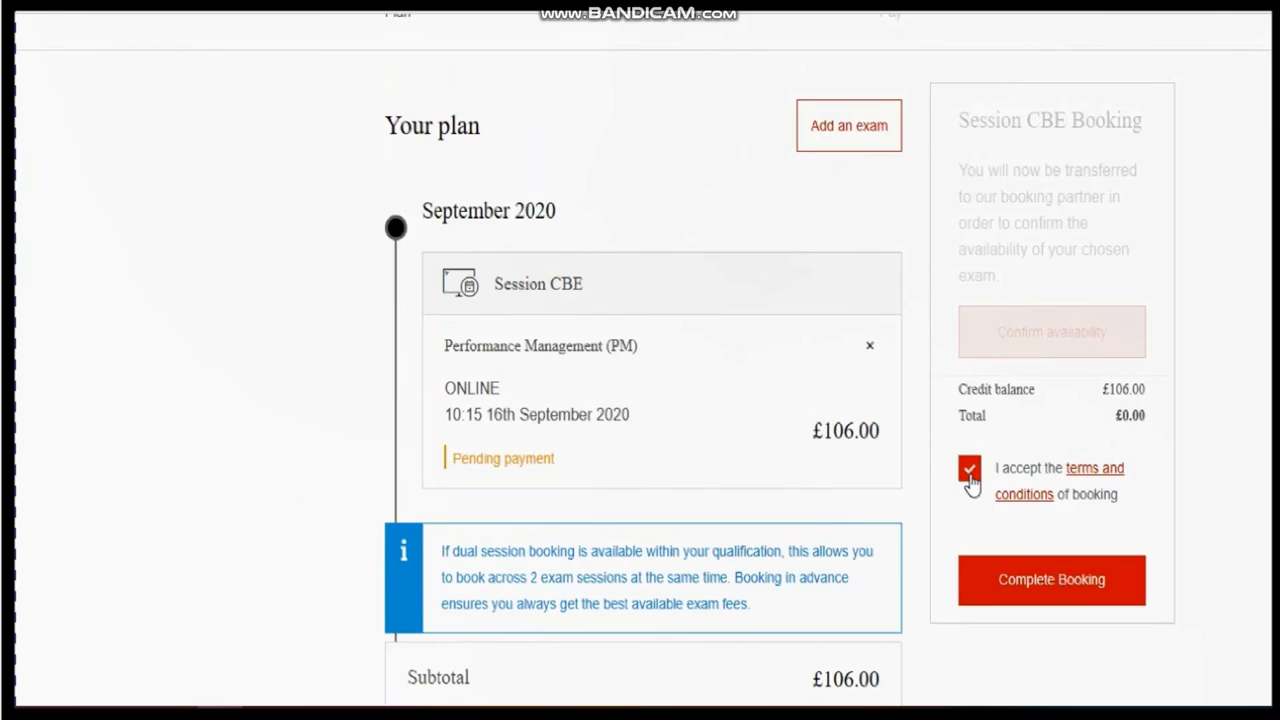
click(1019, 591)
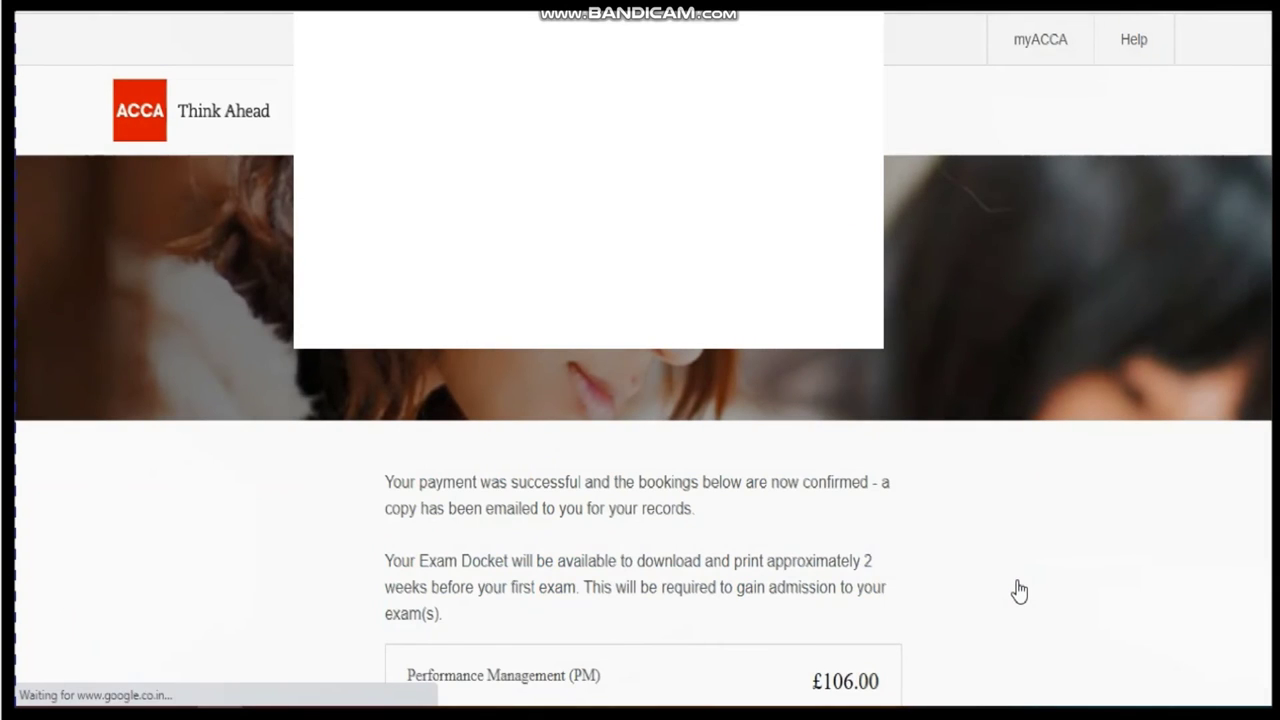
- Examine the payment confirmation's exam session, duration, delivery mode, cost summary and additional support information
scroll(1019, 591, down, 2)
scroll(1019, 591, down, 1)
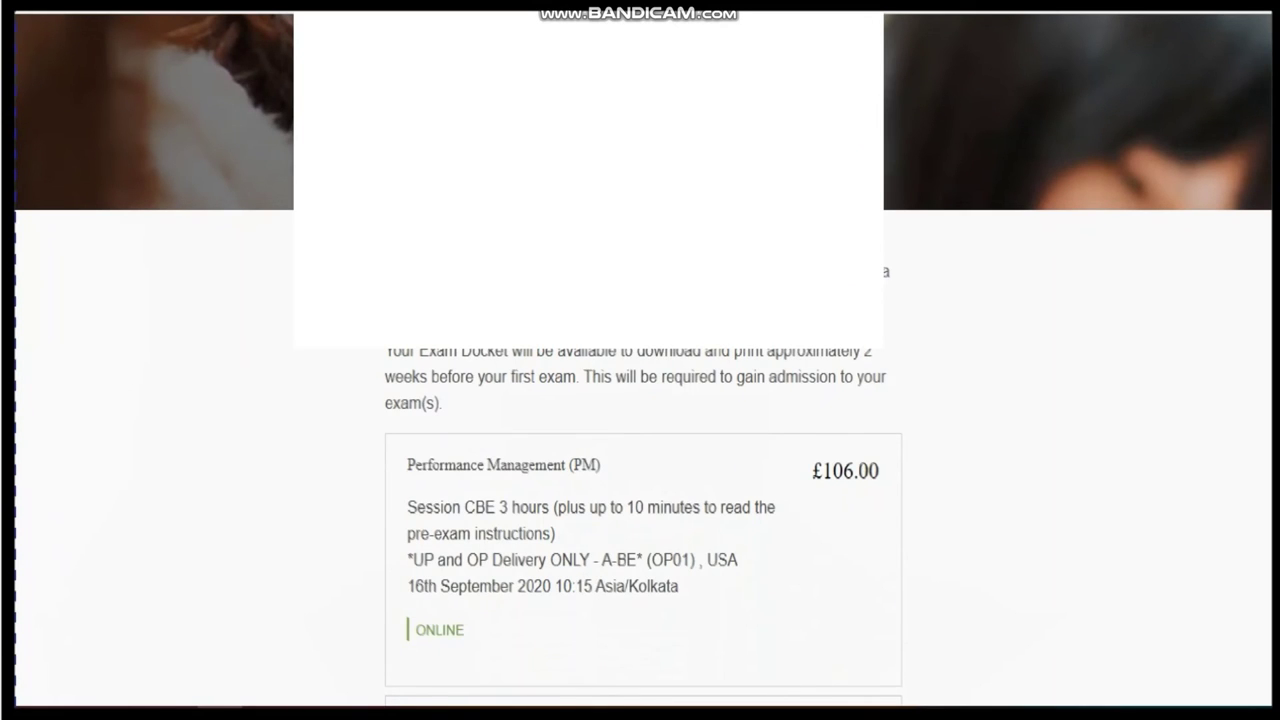
scroll(600, 355, down, 2)
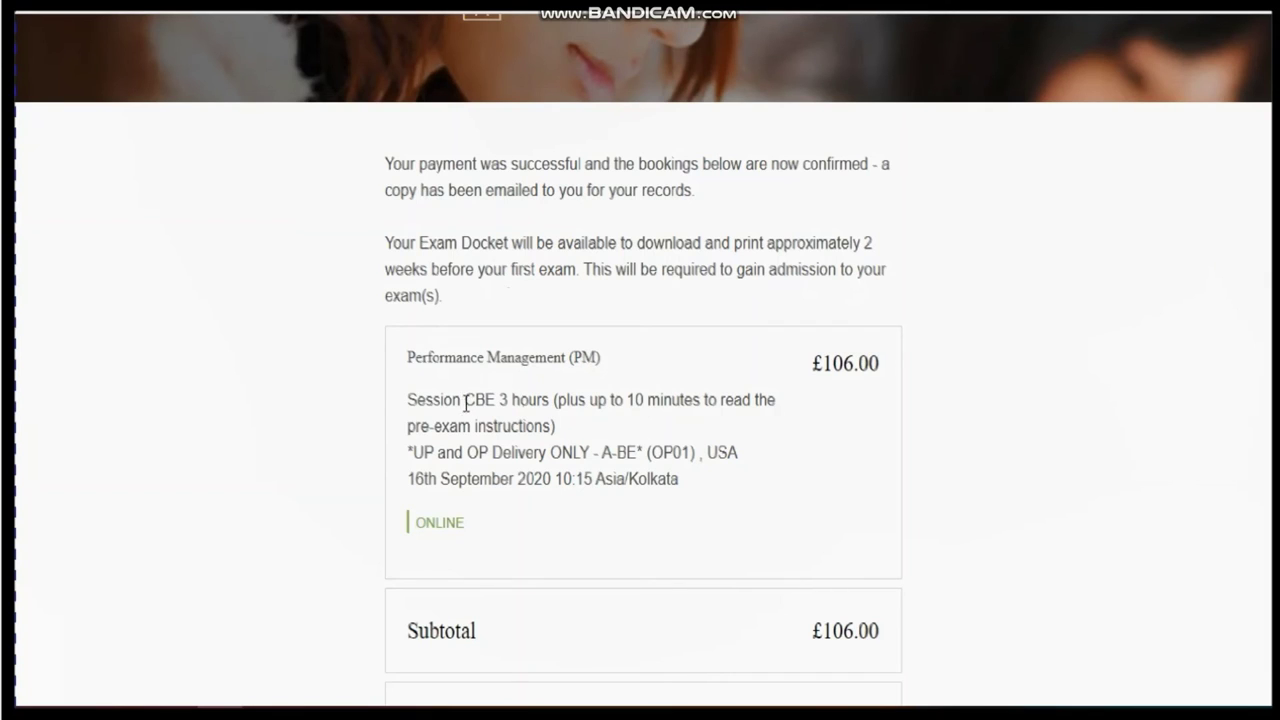
drag(468, 403, 546, 422)
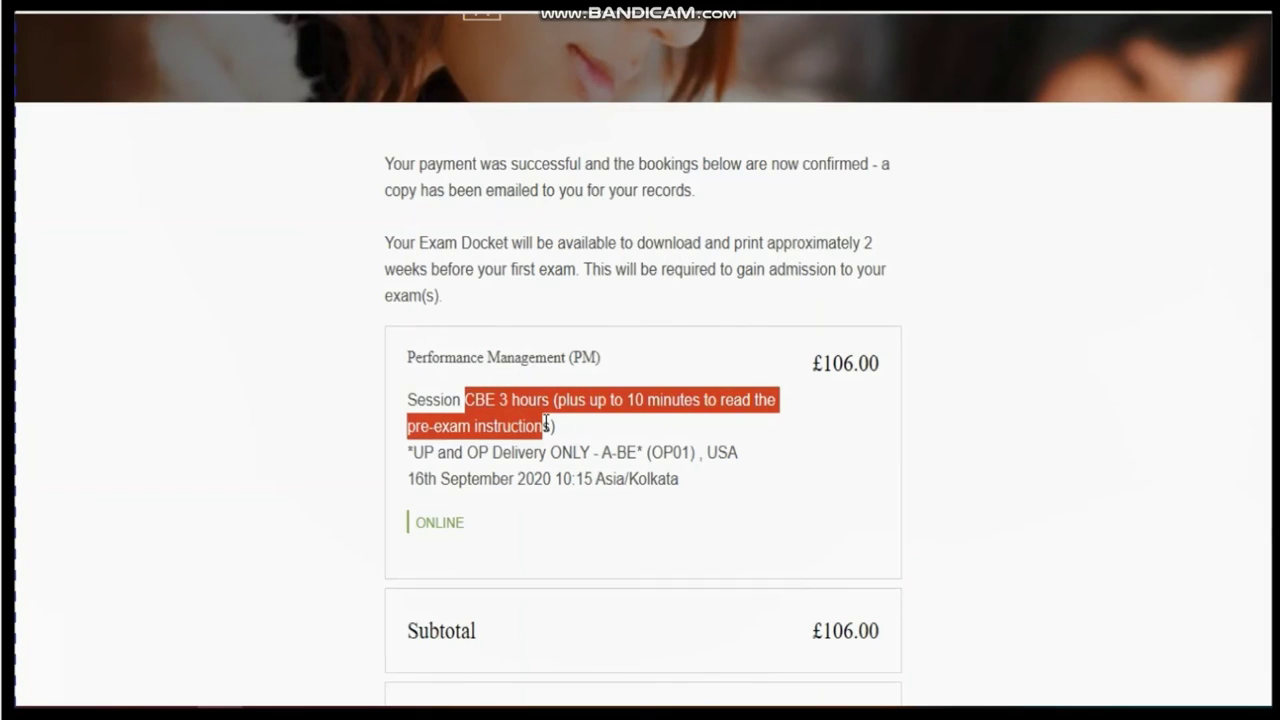
click(555, 424)
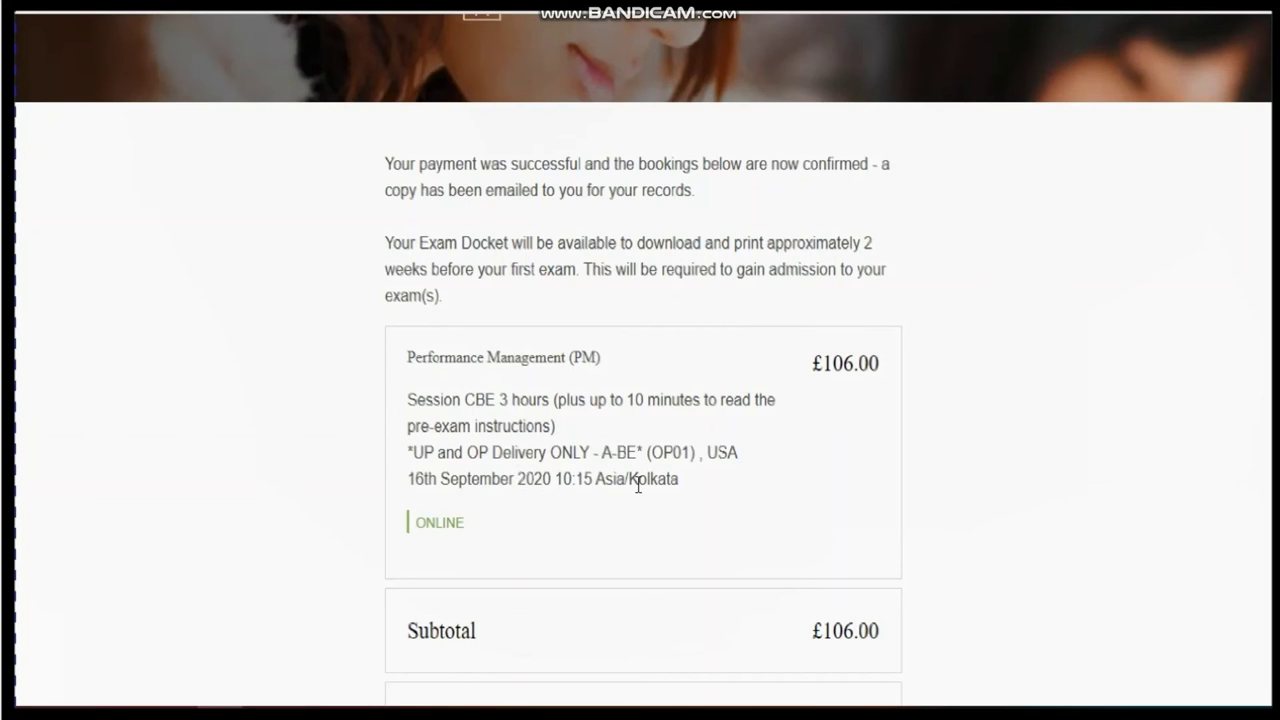
scroll(638, 485, down, 3)
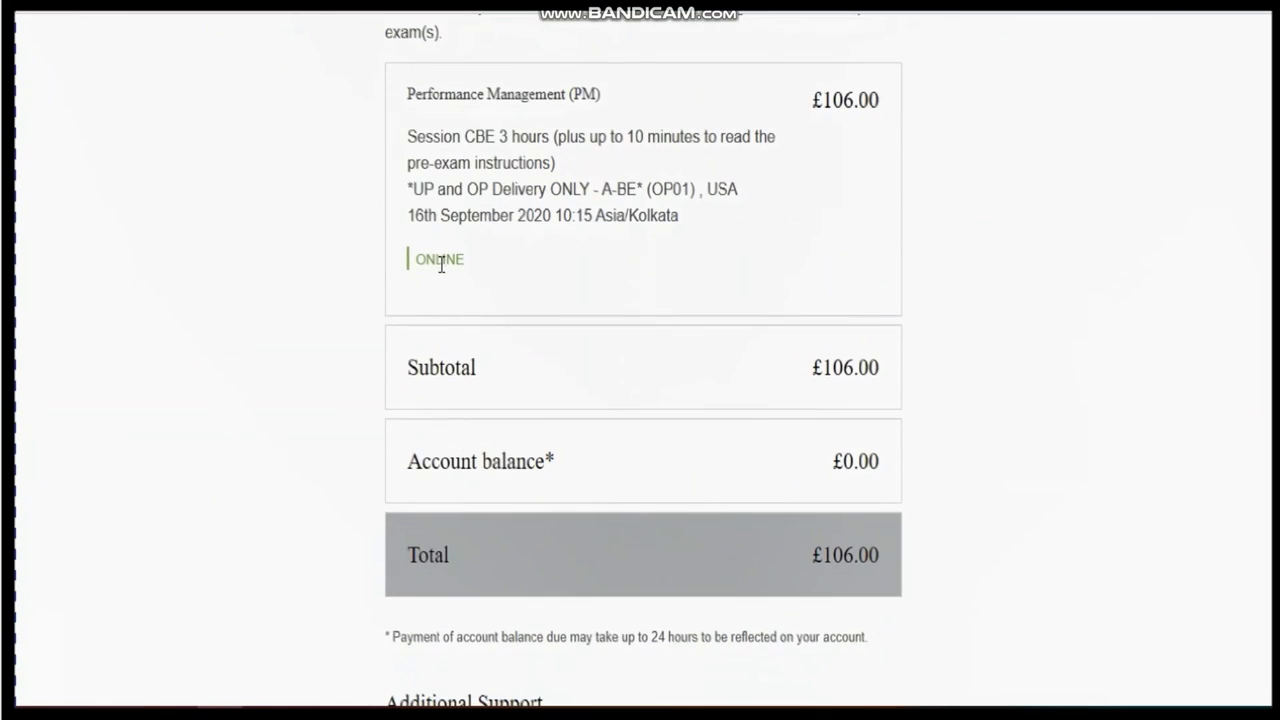
drag(457, 261, 409, 266)
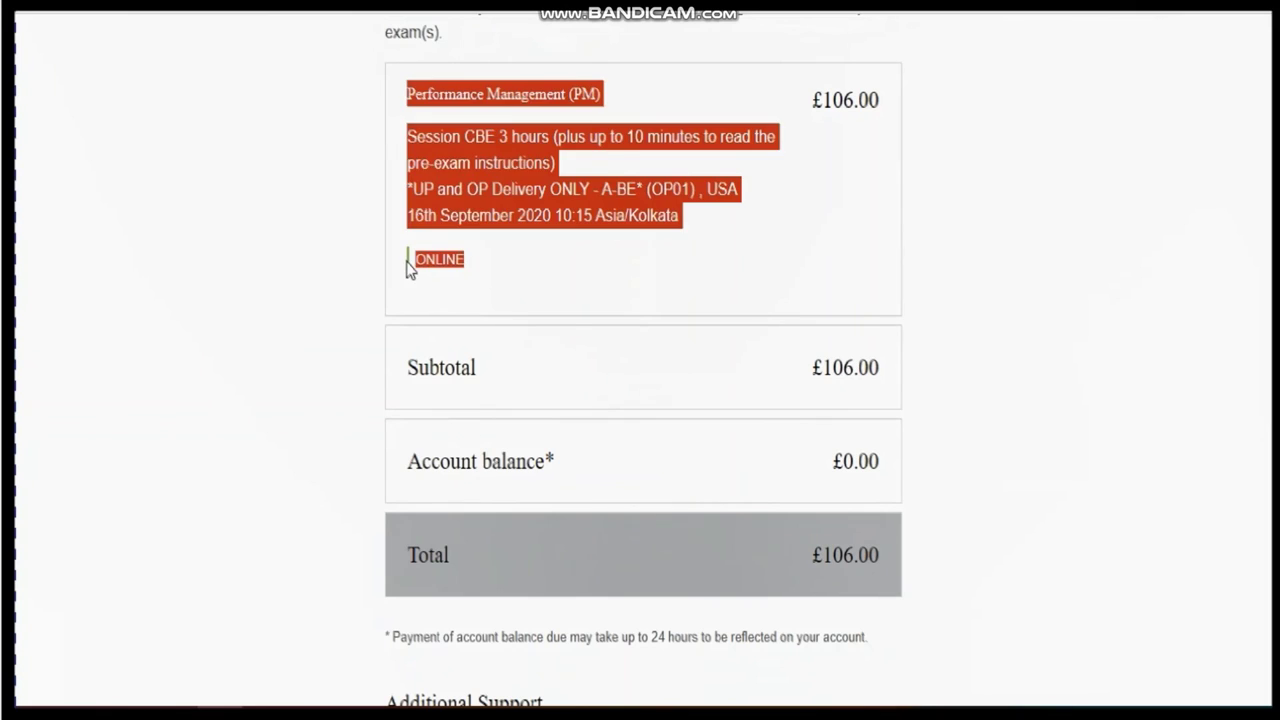
click(573, 266)
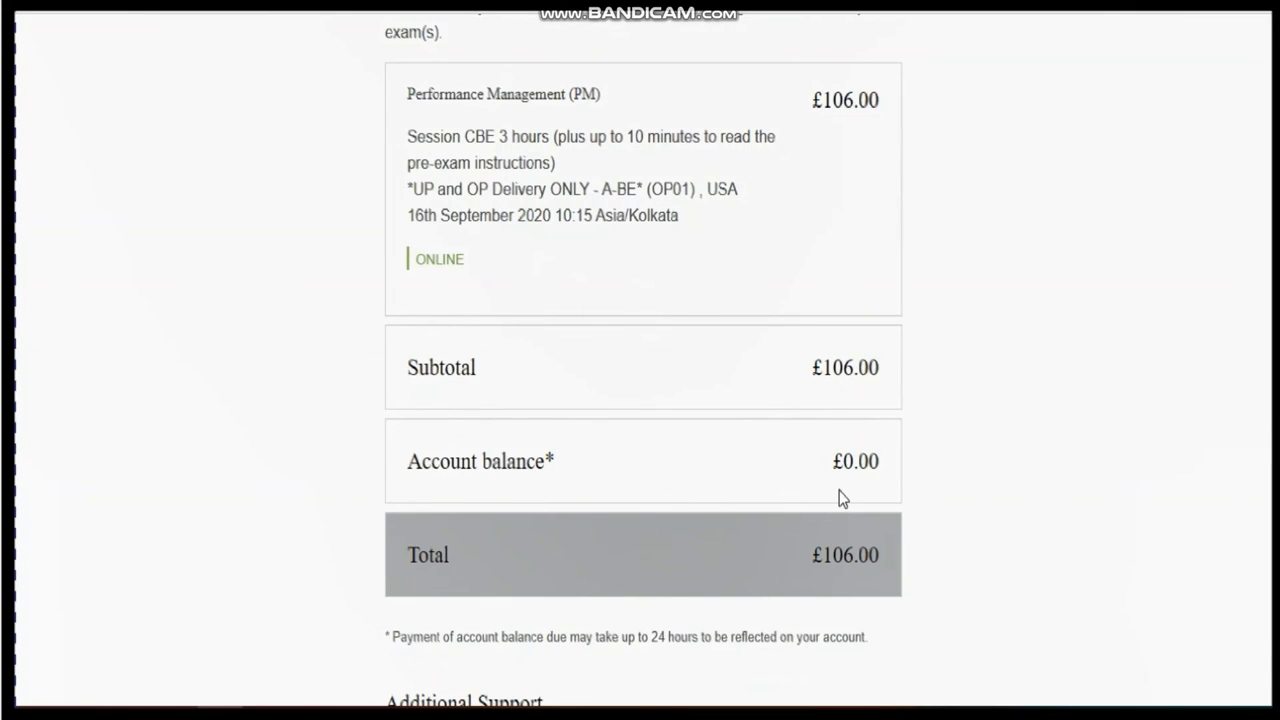
scroll(839, 497, down, 3)
scroll(839, 497, down, 3)
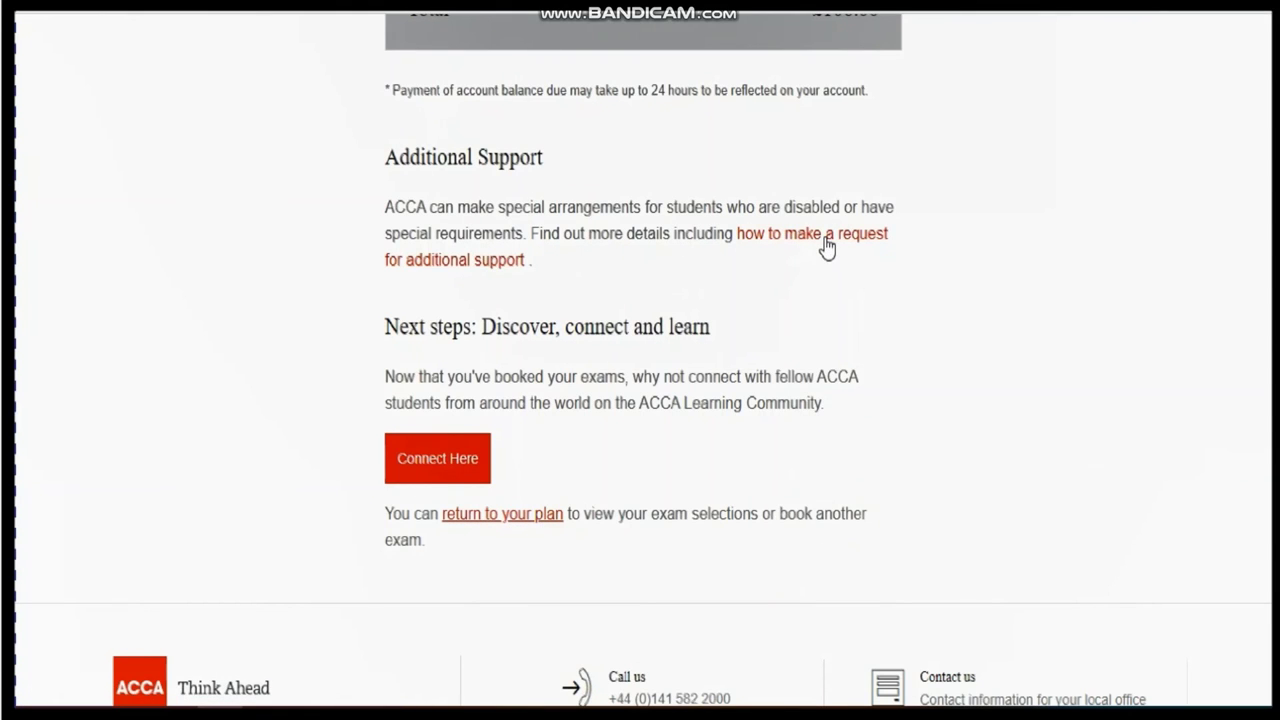
scroll(826, 248, down, 1)
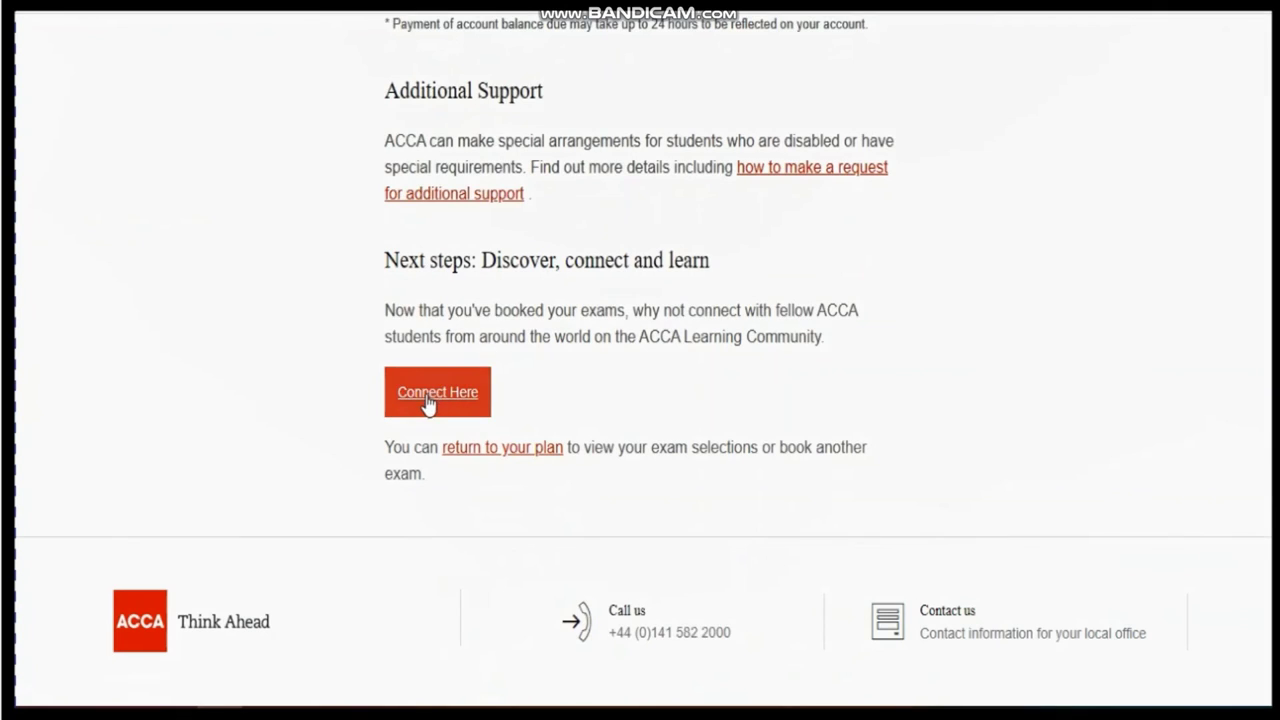
- Return to the exam plan and check the booking status of the Performance Management (PM) exam
click(516, 462)
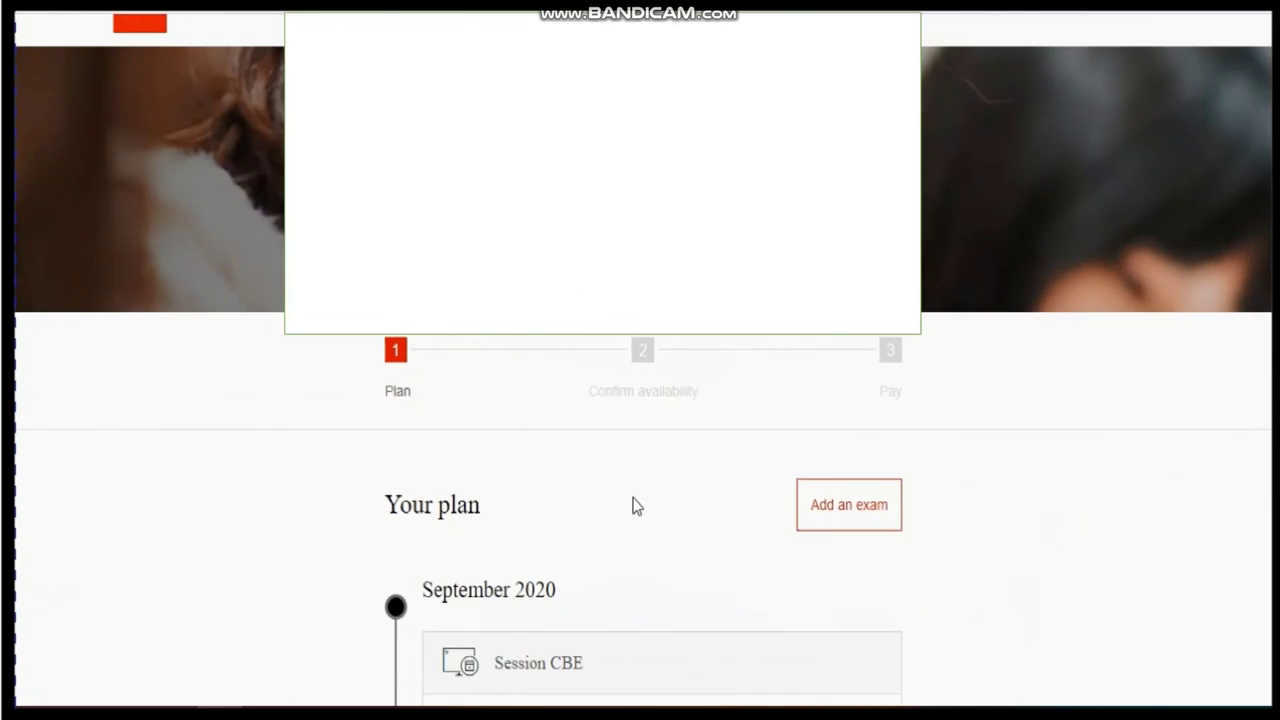
scroll(634, 506, down, 3)
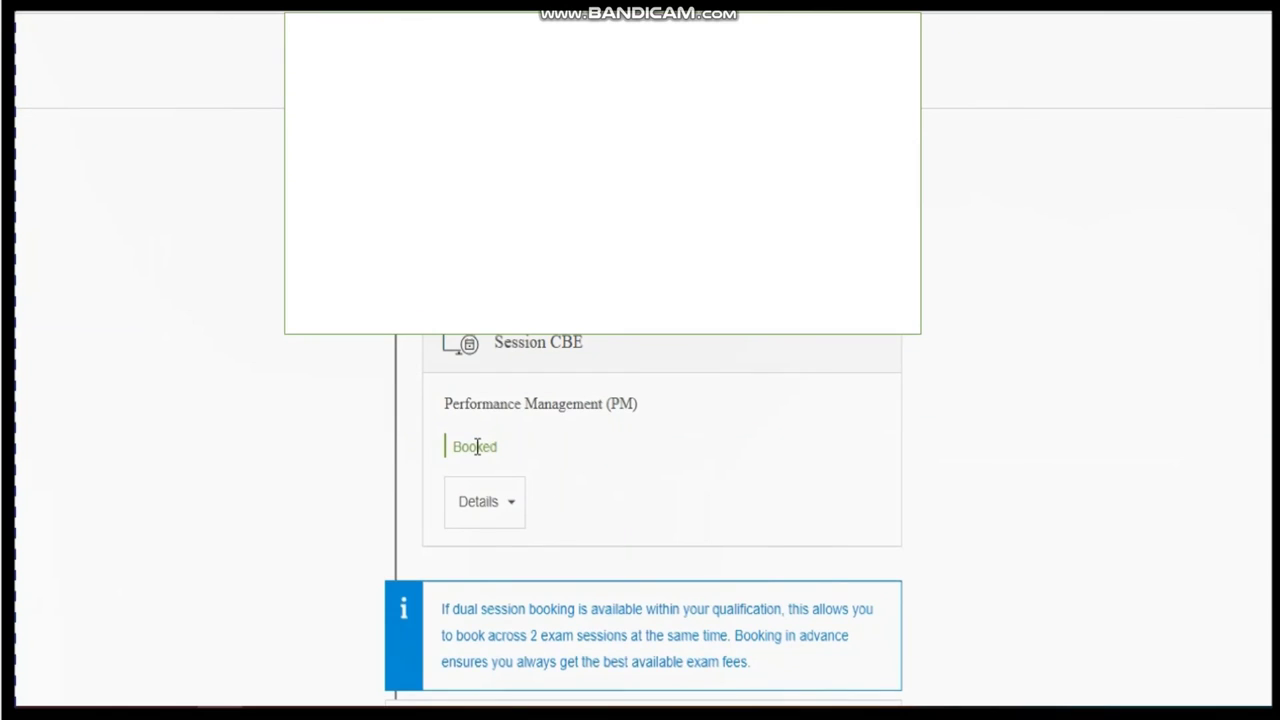
double_click(476, 446)
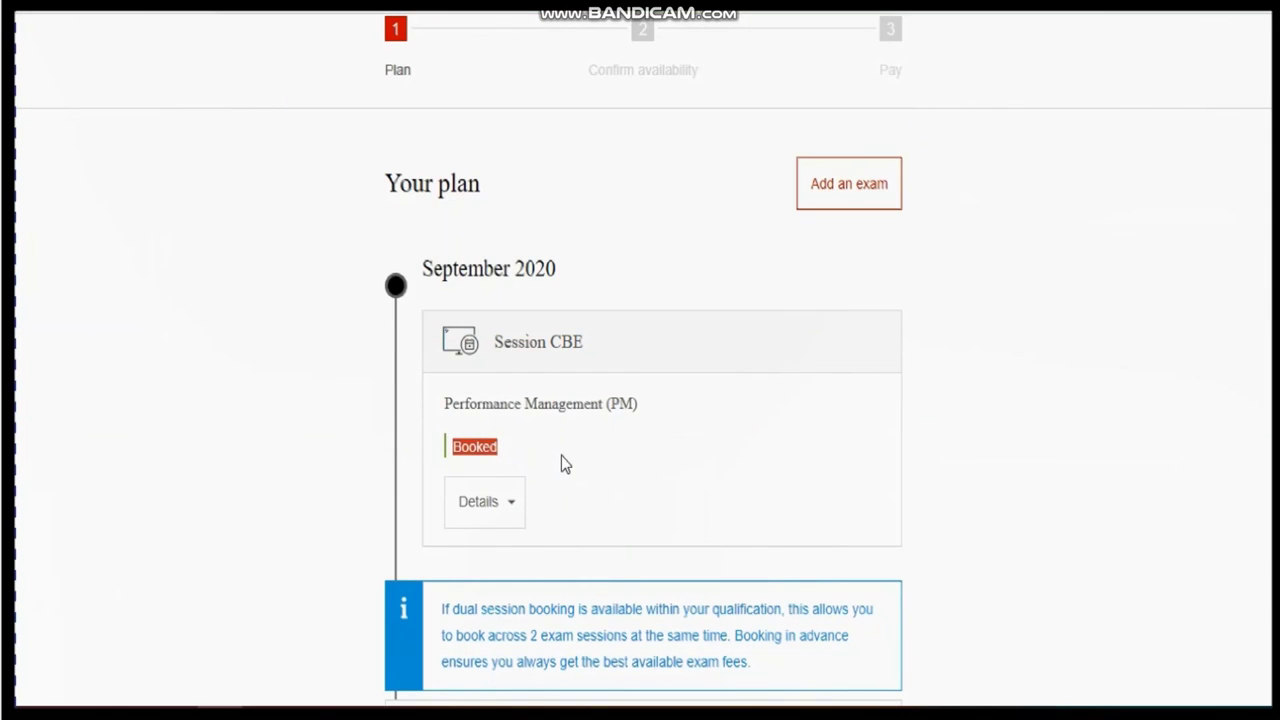
click(562, 455)
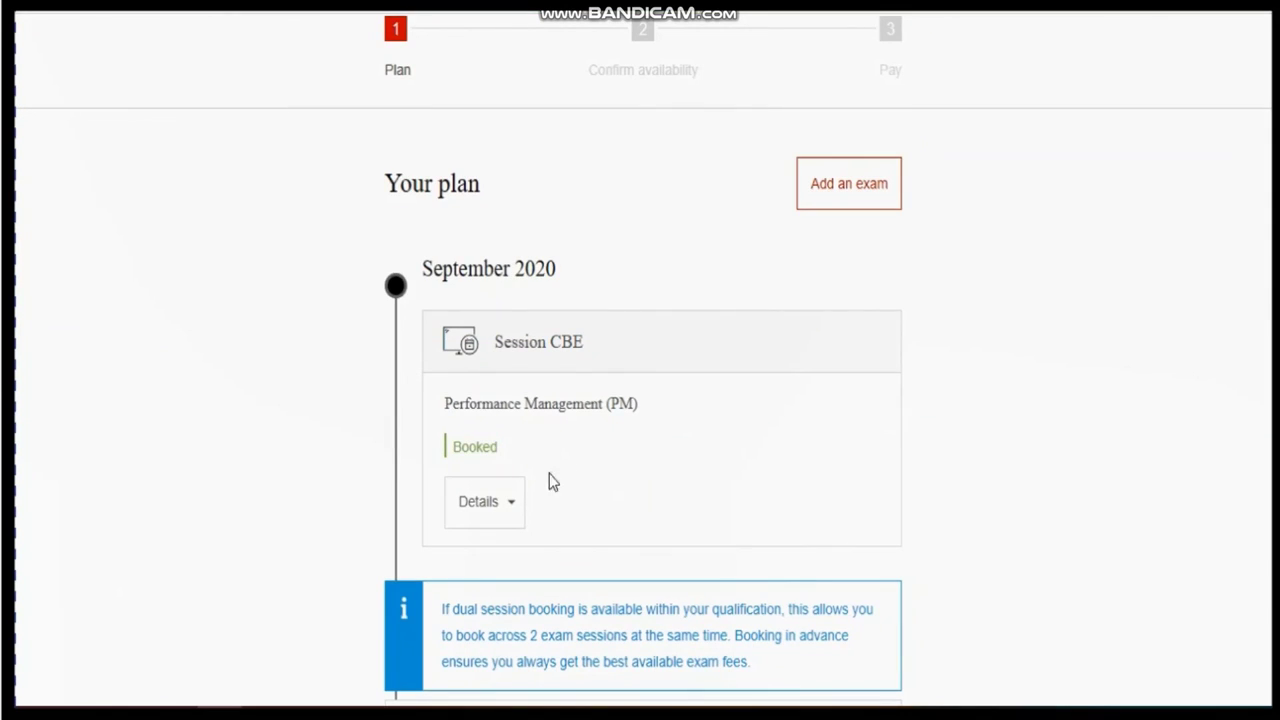
- Expand the Performance Management (PM) booking's details and examine its session, date, time, duration, centre, amount paid and the plan subtotal
click(499, 512)
scroll(625, 511, down, 3)
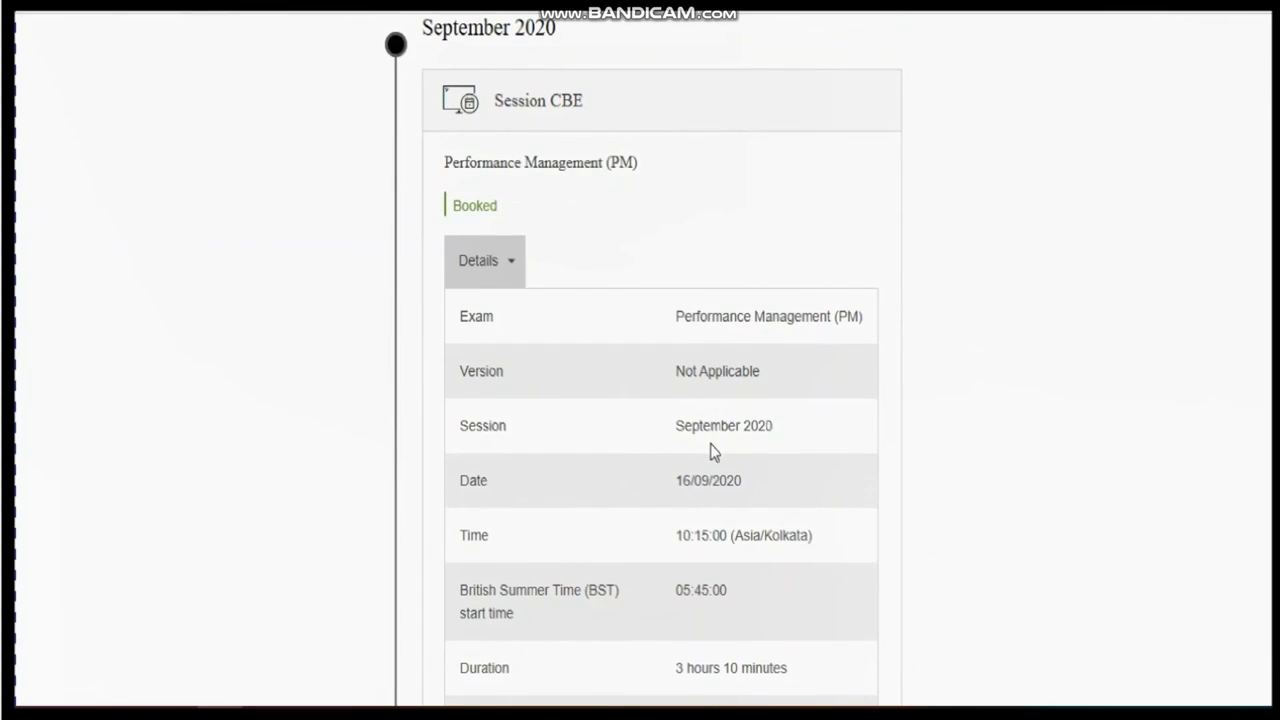
scroll(709, 455, down, 2)
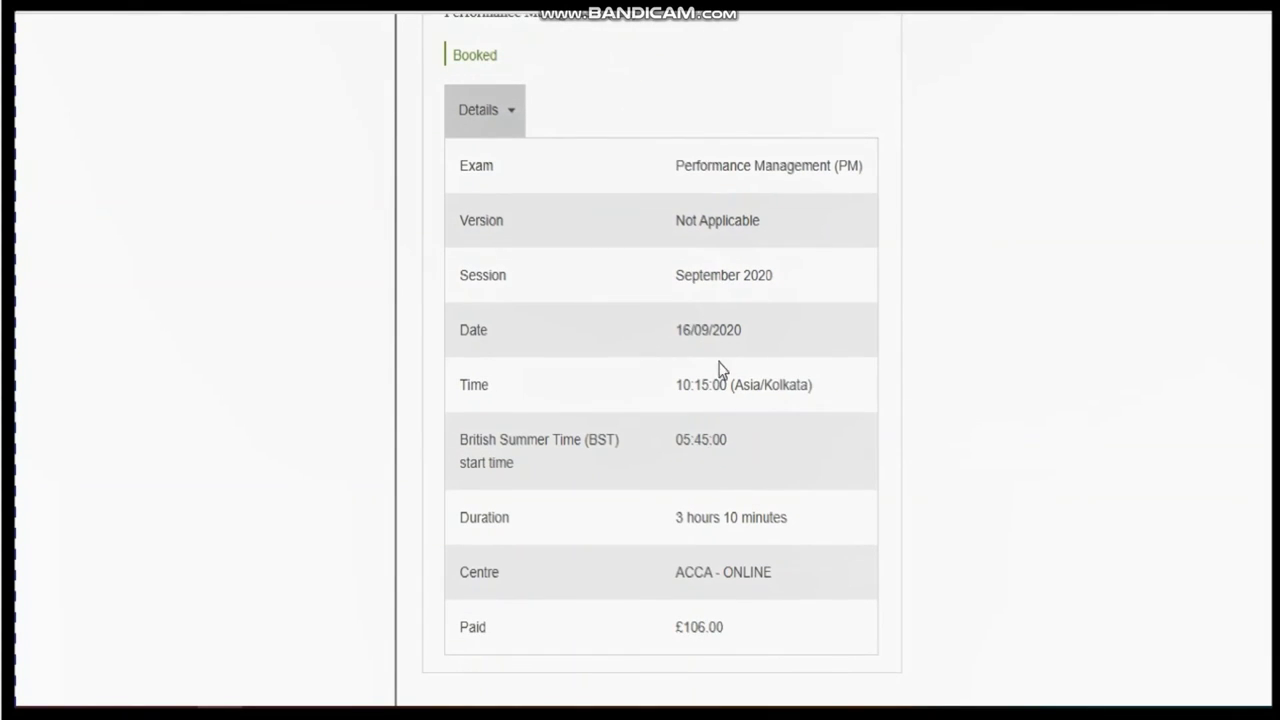
scroll(695, 445, down, 1)
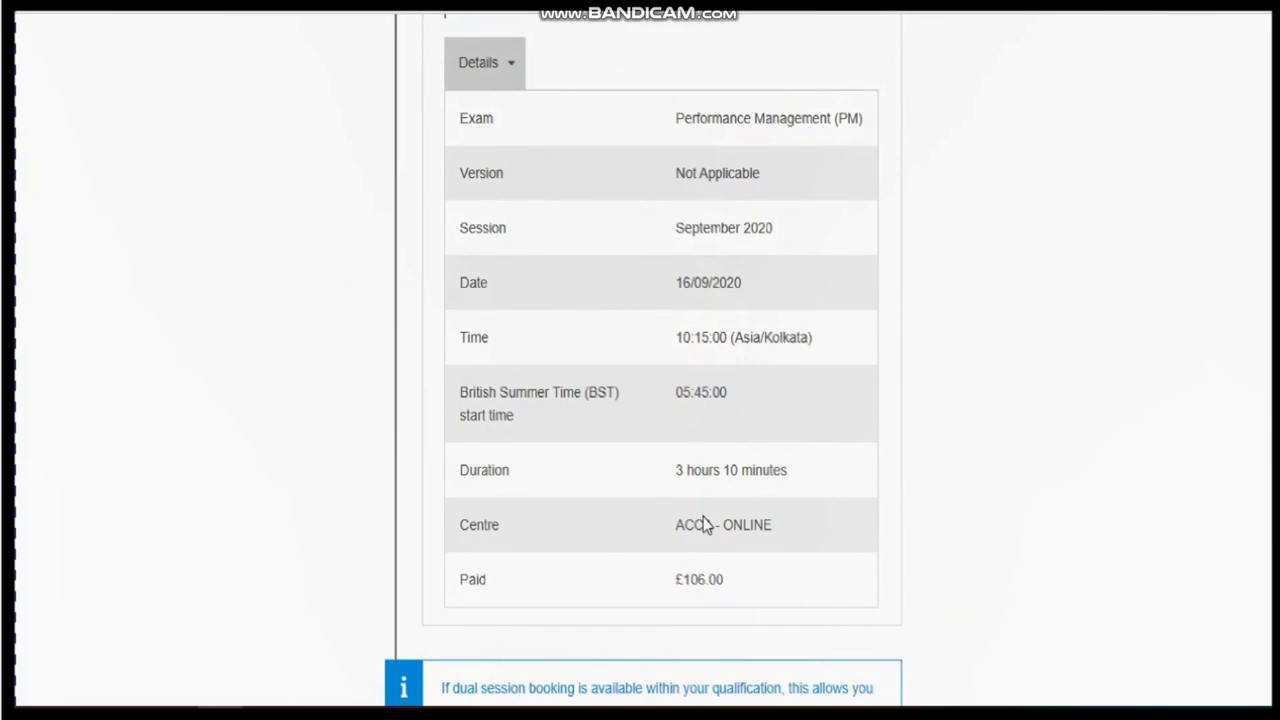
drag(678, 524, 768, 527)
click(711, 580)
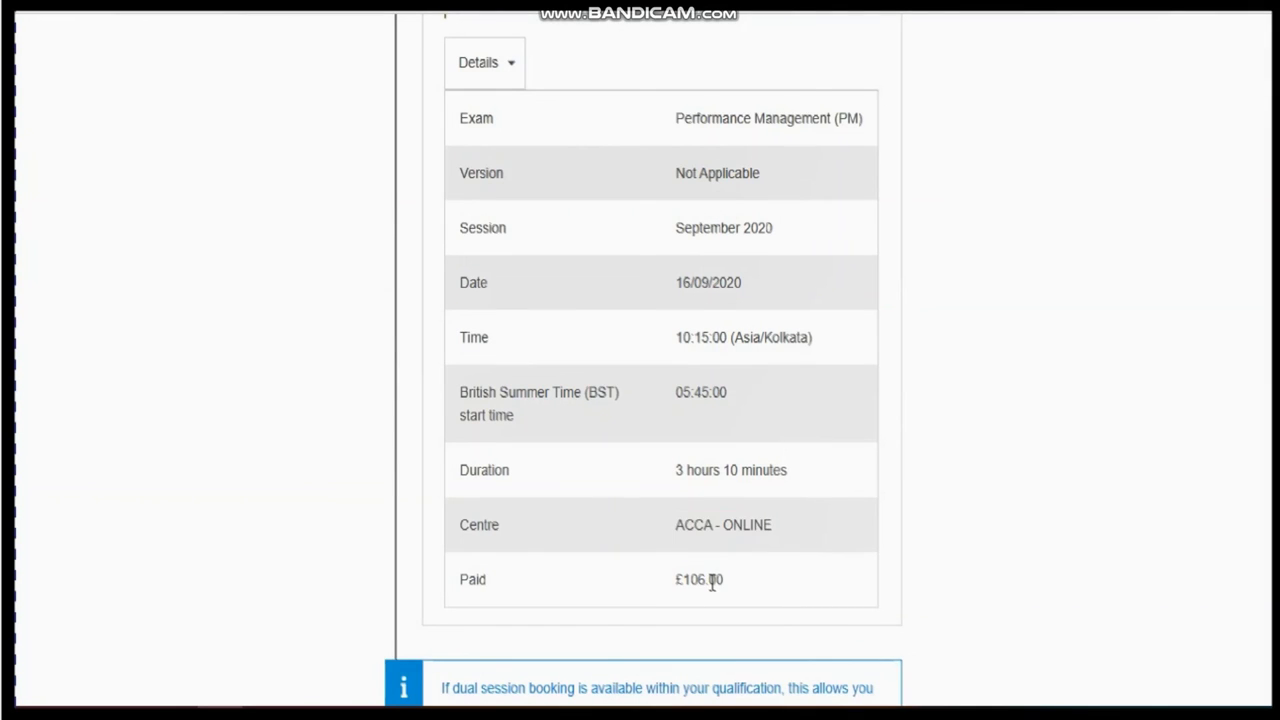
scroll(711, 582, down, 4)
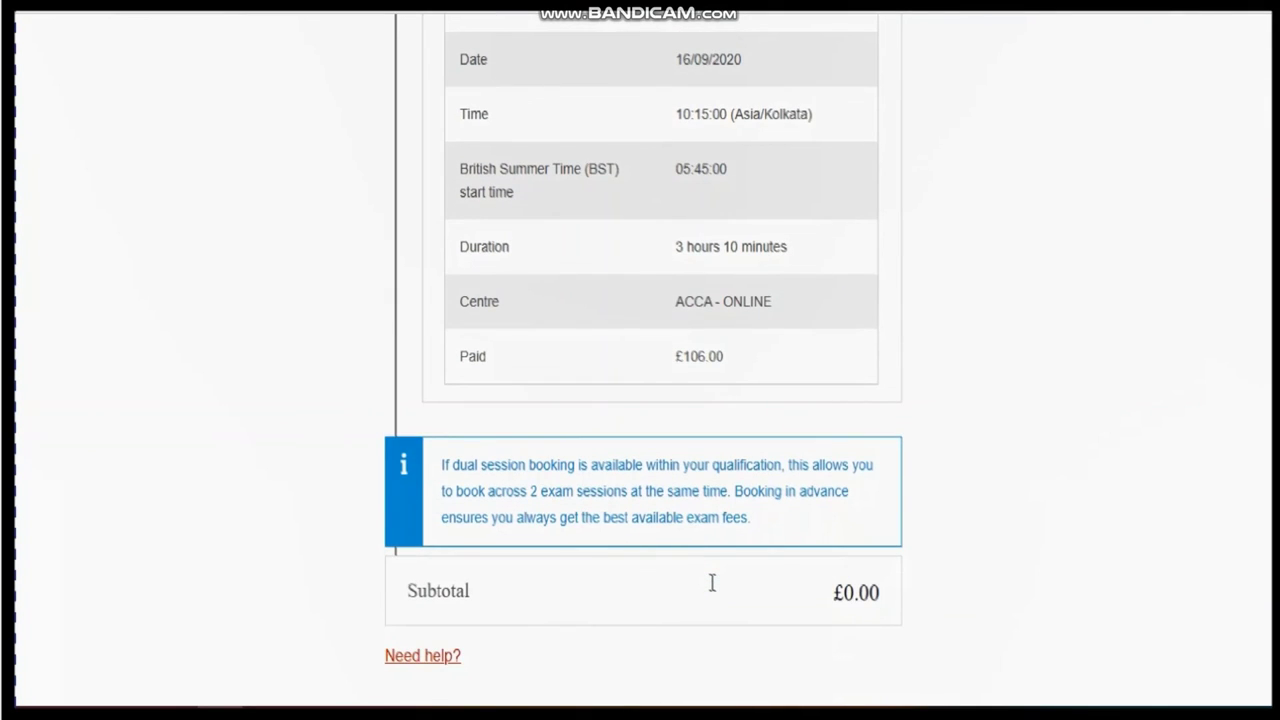
scroll(711, 583, up, 10)
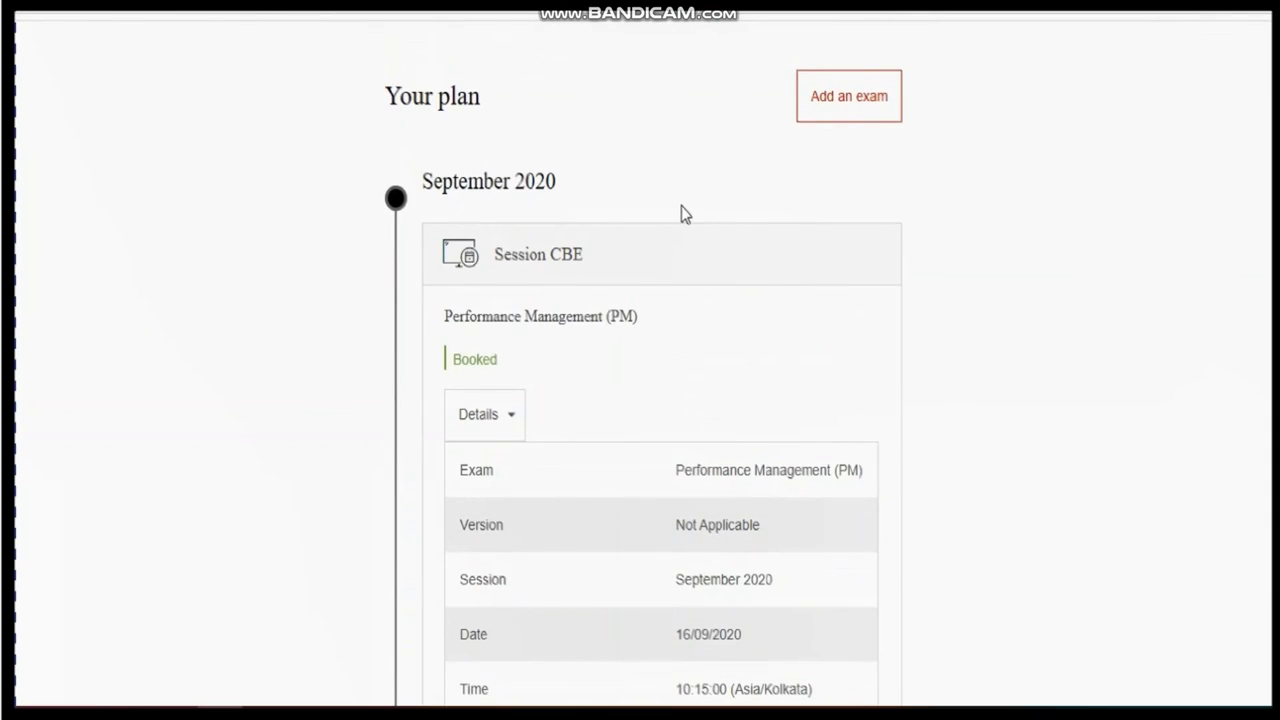